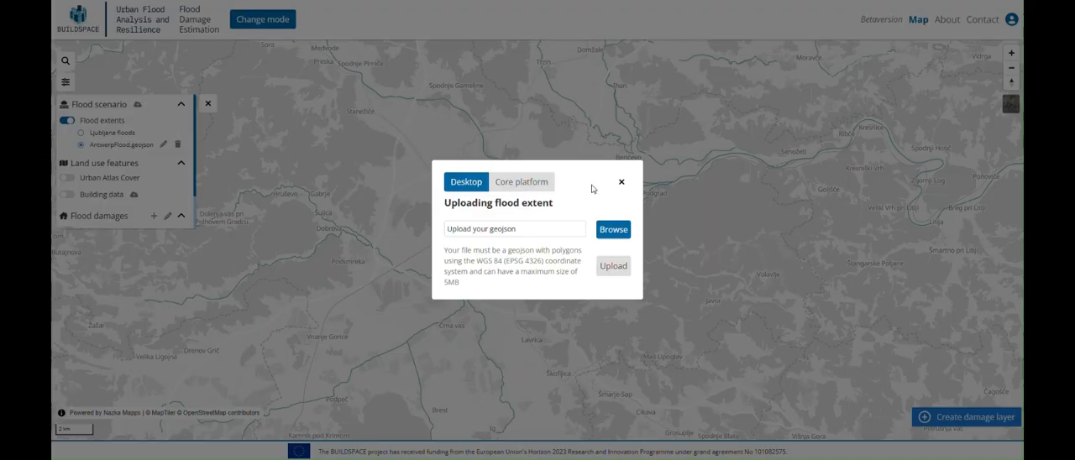
Step: Close the flood extent upload dialog and show the Ljubljana floods with the scenario set to 500-year flood and No scenario
left_click(622, 181)
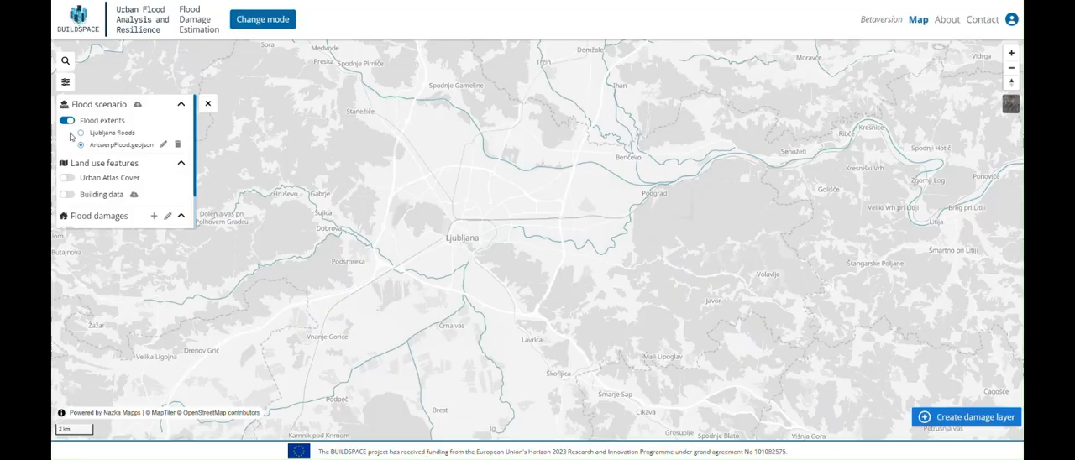
left_click(81, 133)
left_click(122, 166)
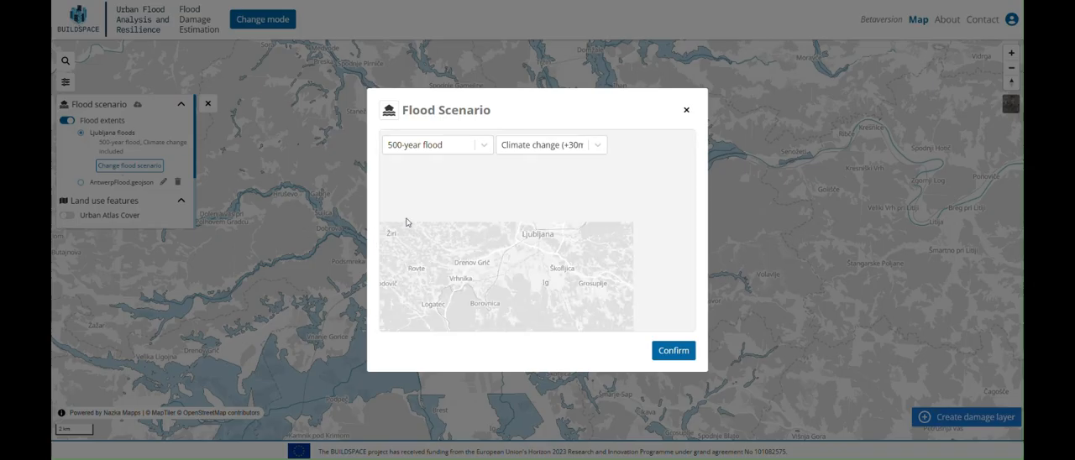
left_click(467, 151)
left_click(453, 192)
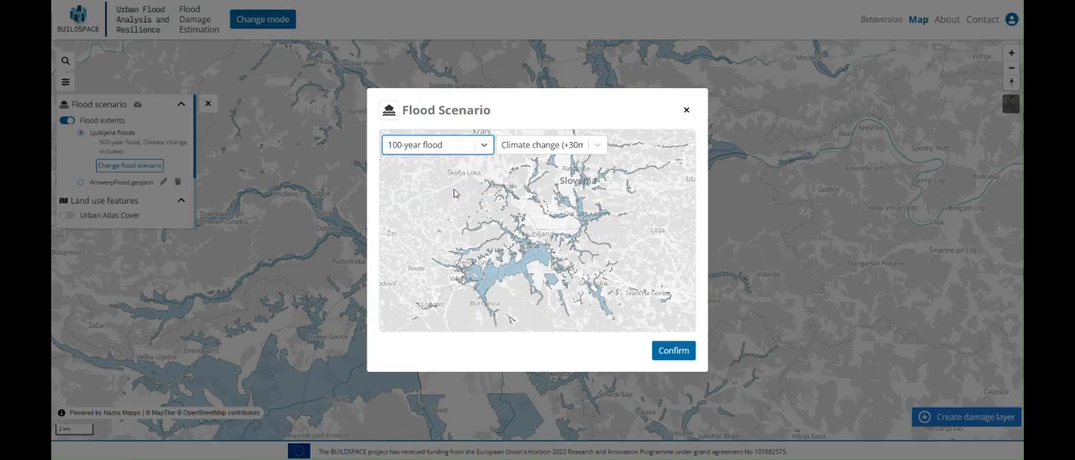
left_click(523, 149)
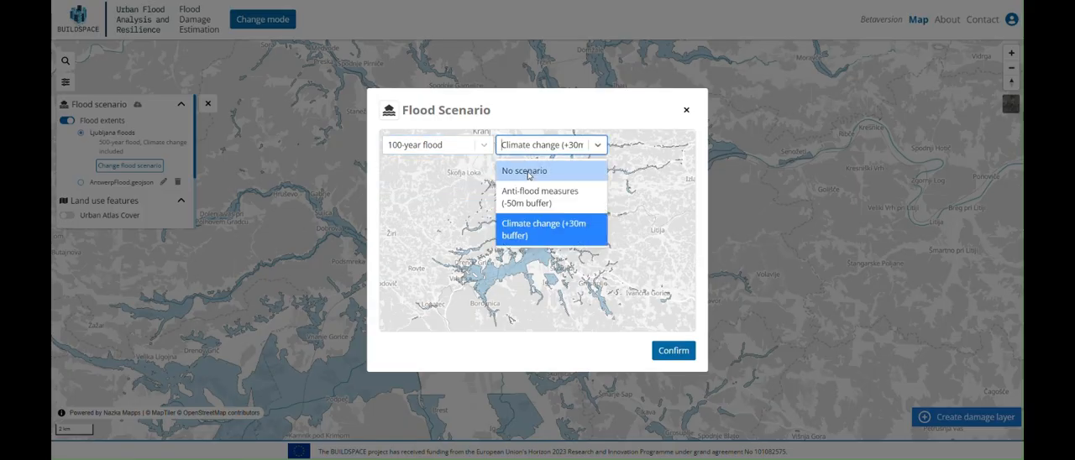
left_click(527, 172)
left_click(480, 154)
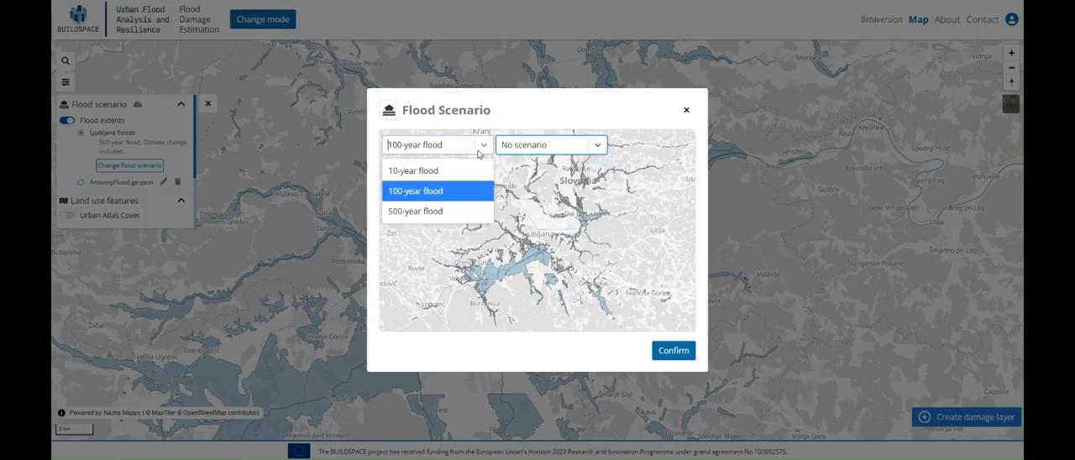
left_click(453, 211)
left_click(676, 351)
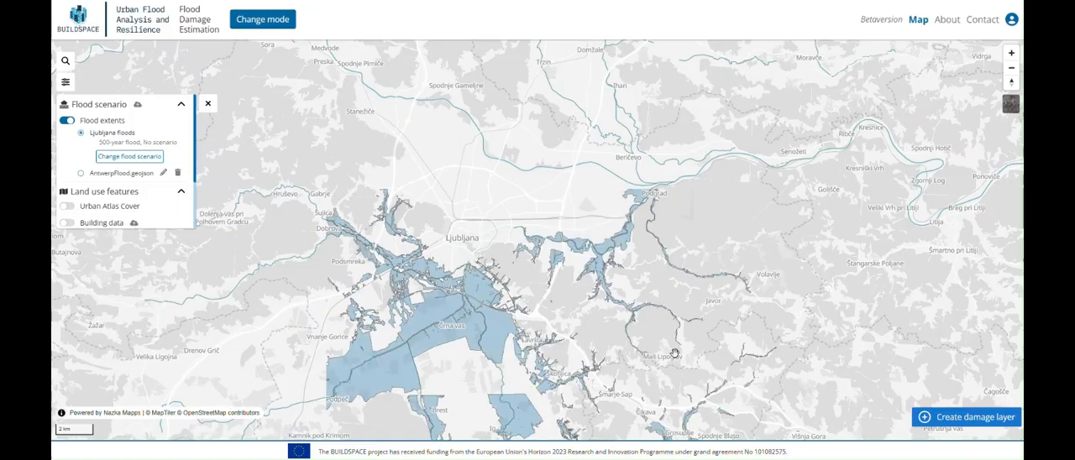
Step: View the Urban Atlas Cover on the map, and the Ljubljana building set without it
scroll(111, 167, "down", 2)
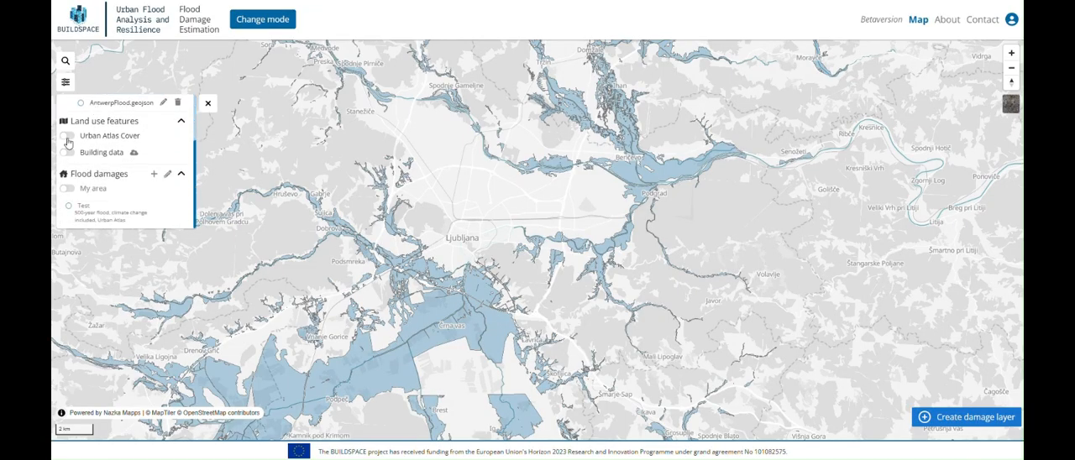
left_click(125, 138)
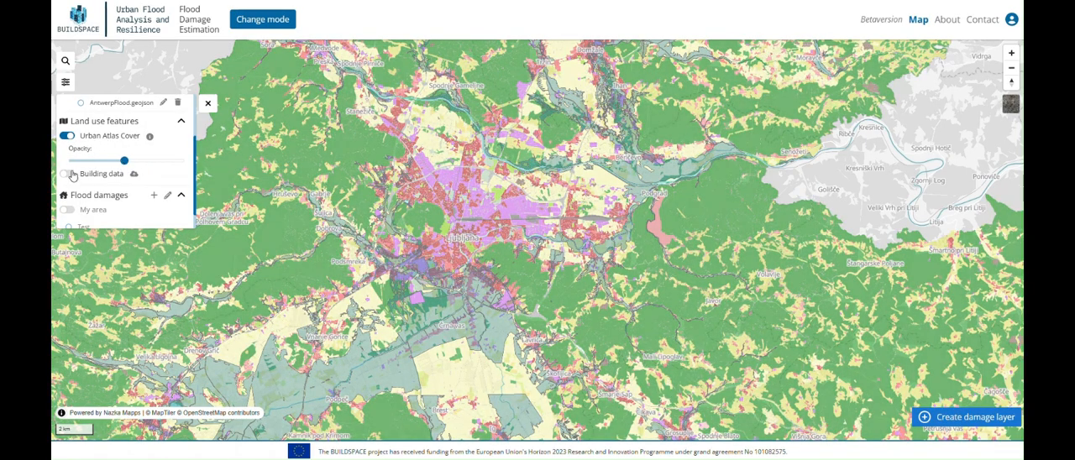
left_click(69, 174)
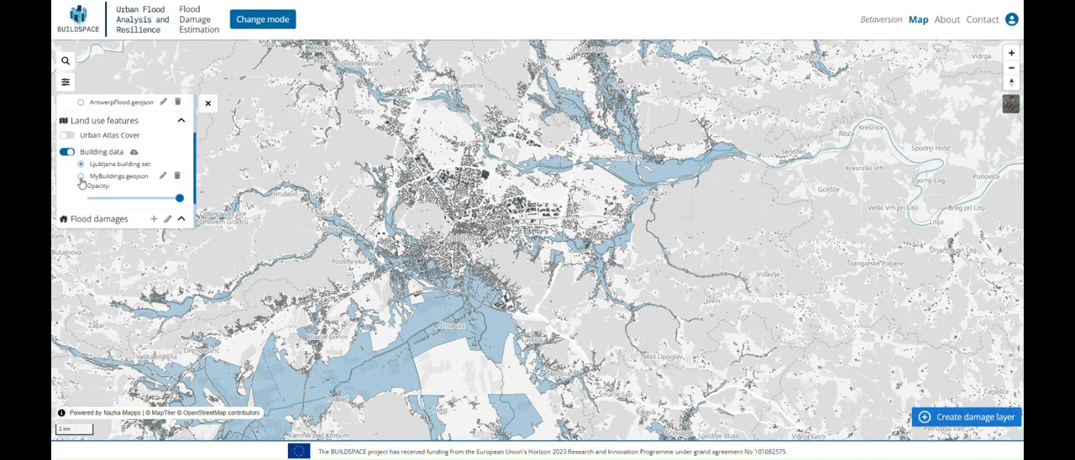
scroll(82, 181, "down", 1)
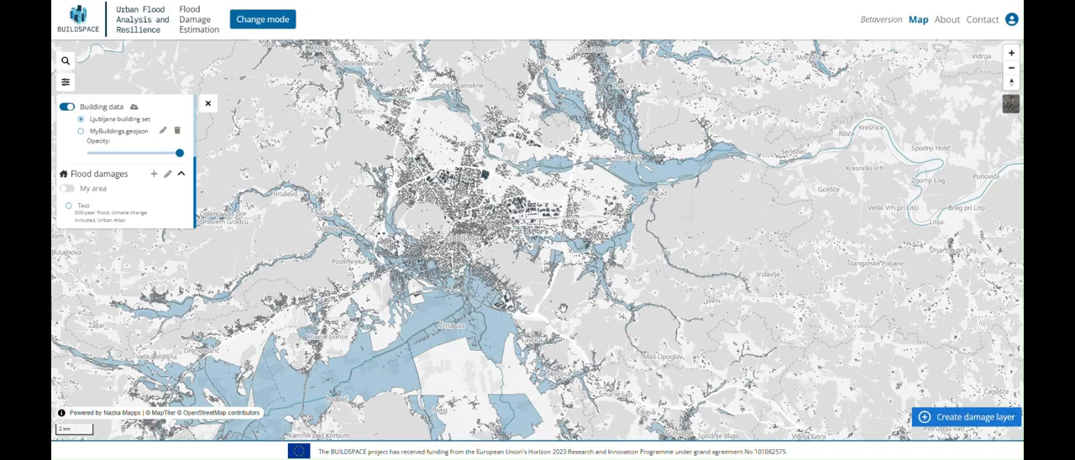
Step: Start a new damage layer named Test, keeping the 500-year flood with No scenario
left_click(954, 419)
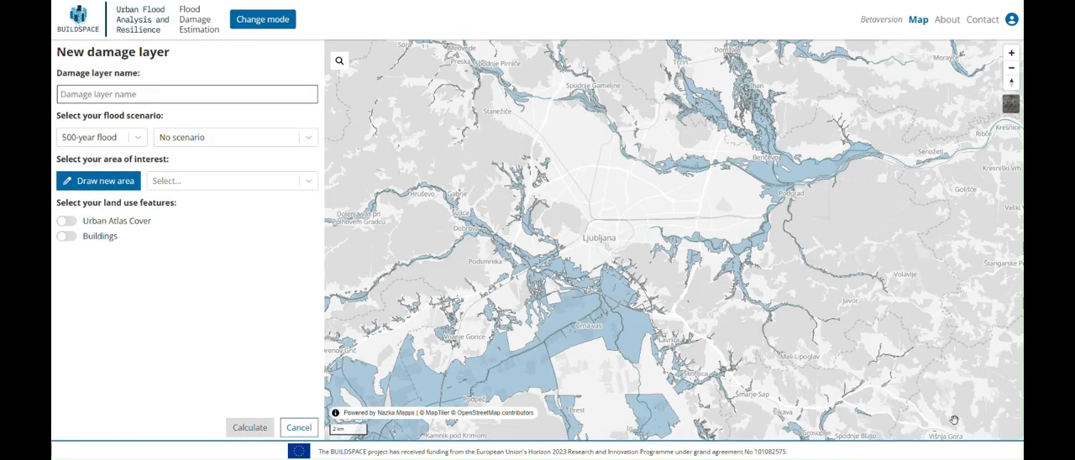
left_click(230, 97)
type("Test")
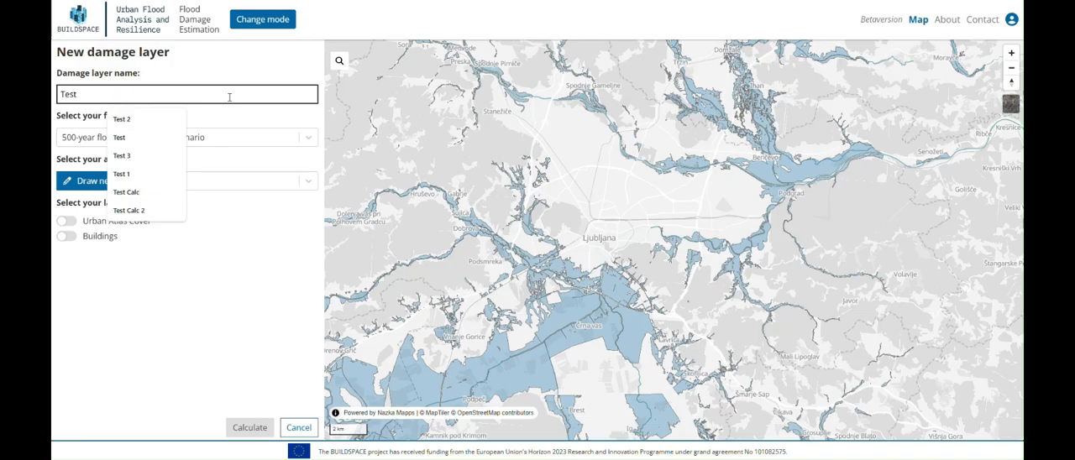
left_click(157, 143)
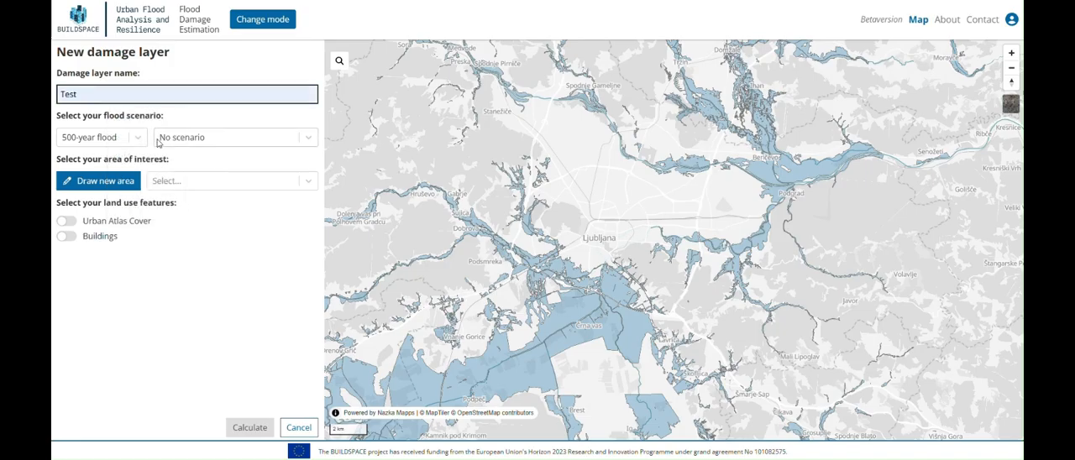
left_click(140, 144)
left_click(141, 144)
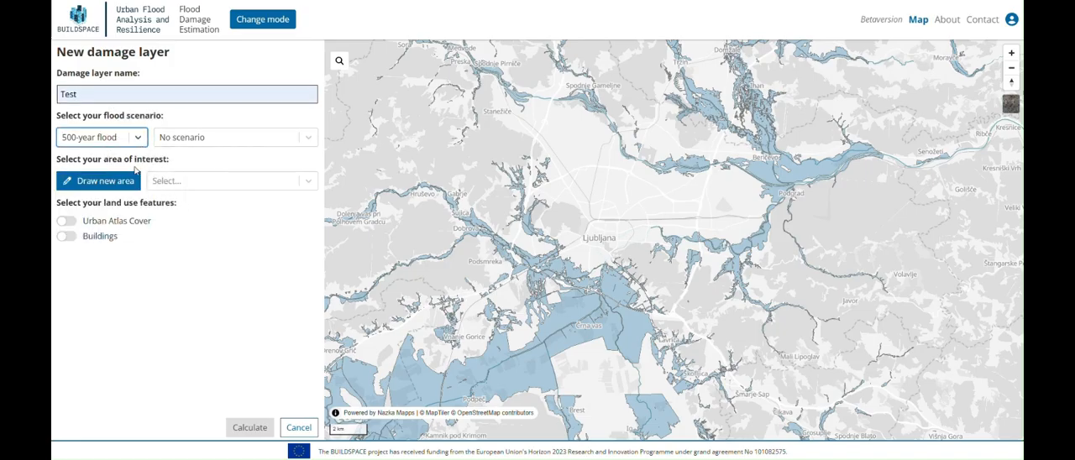
Step: Draw a circular area of interest of about 6.75 km² around Črna vas and save it as My area
left_click(131, 181)
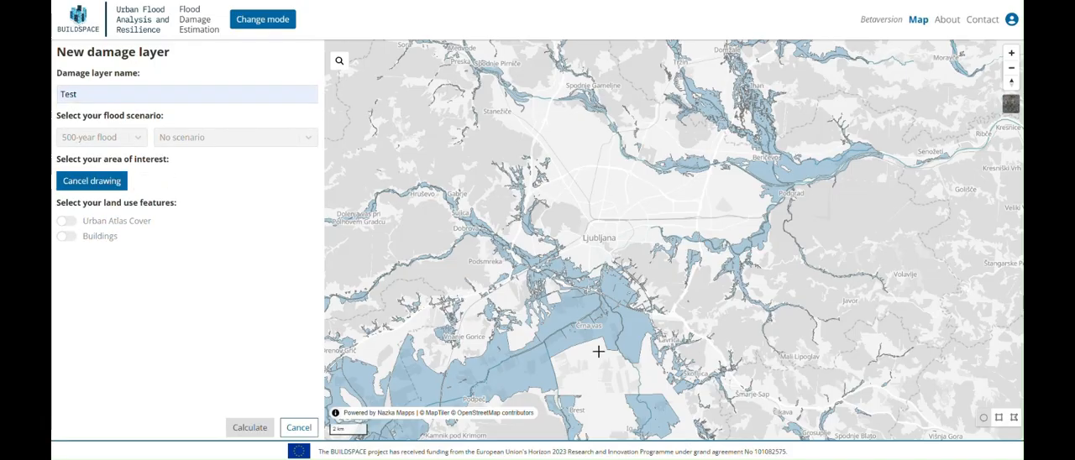
scroll(597, 351, "up", 5)
left_click(602, 237)
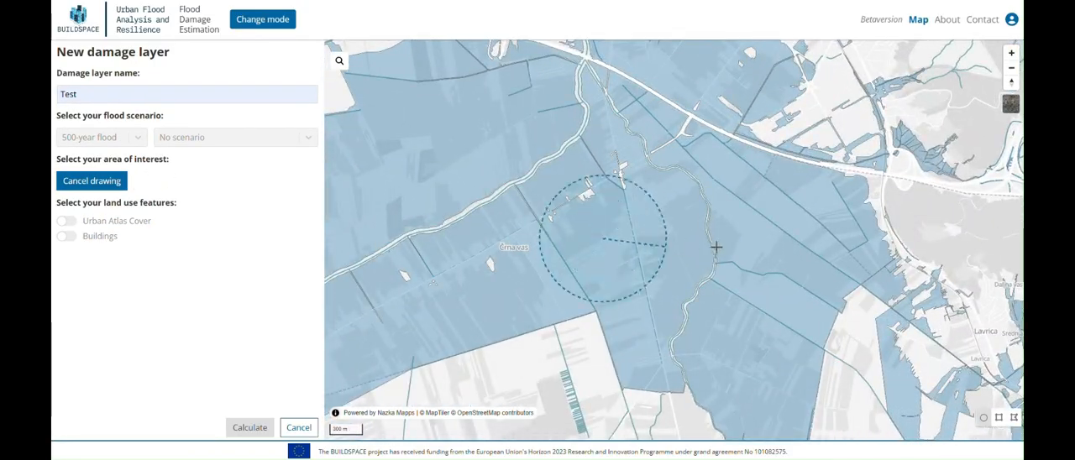
left_click(764, 247)
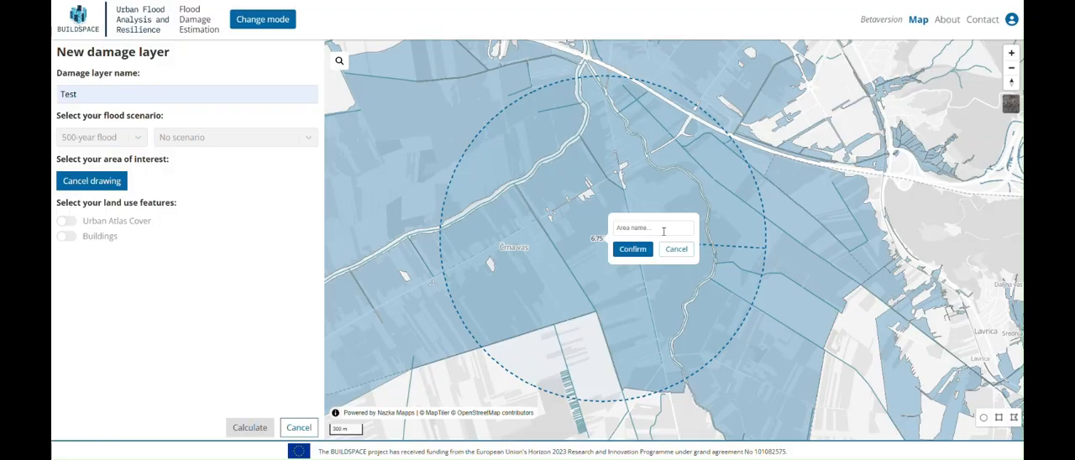
left_click(644, 228)
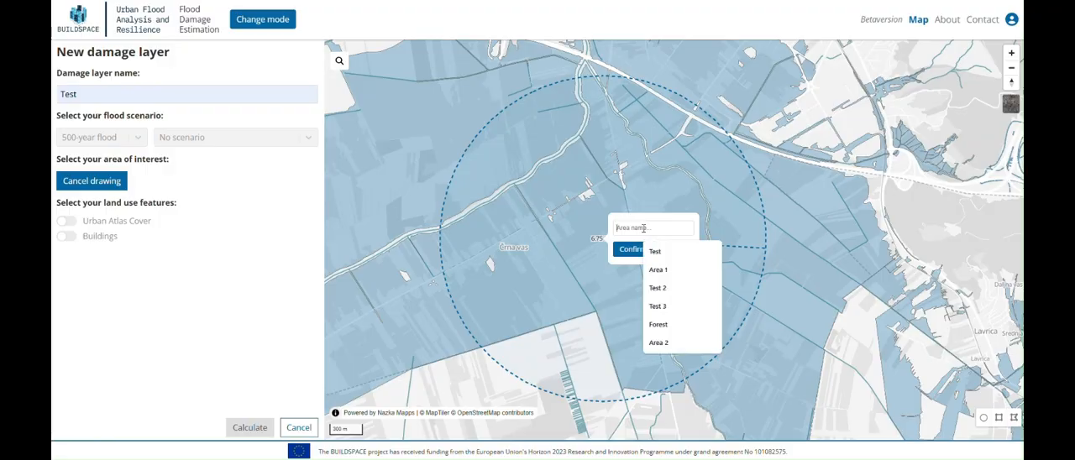
type("M")
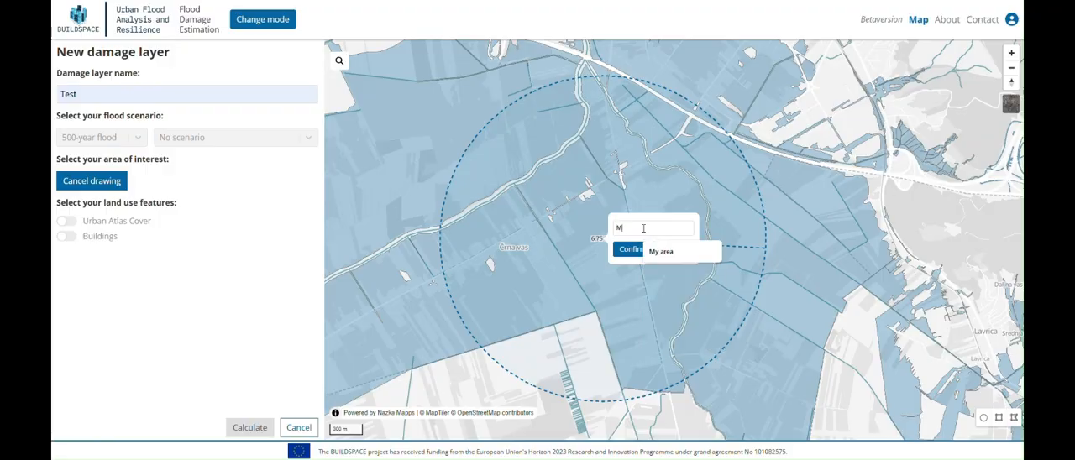
type("y area")
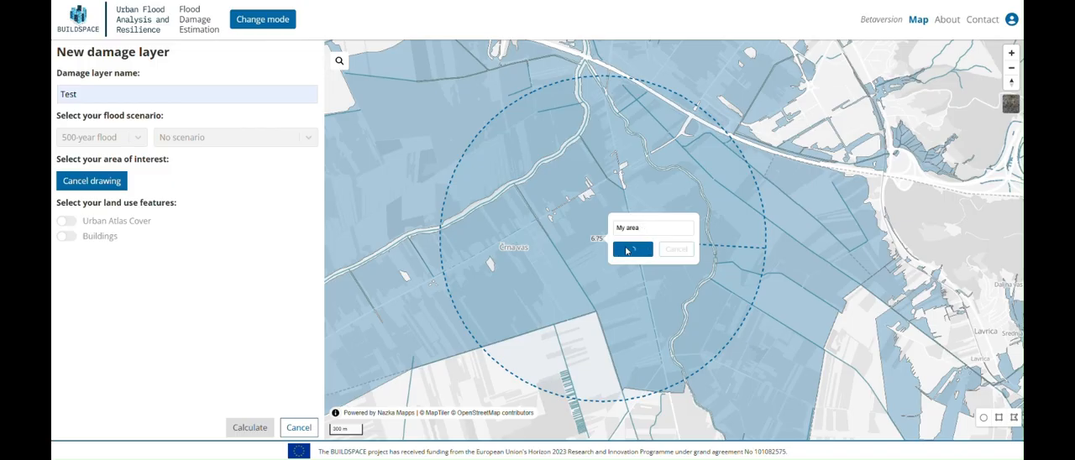
left_click(632, 249)
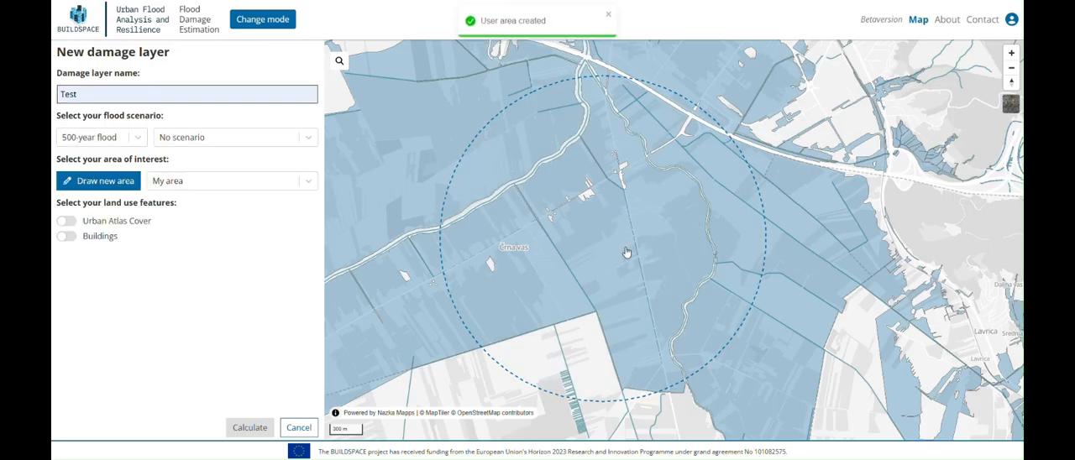
Step: Enable Urban Atlas Cover as the land use features, with all its categories including Artificial Surfaces selected
left_click(65, 236)
left_click(65, 221)
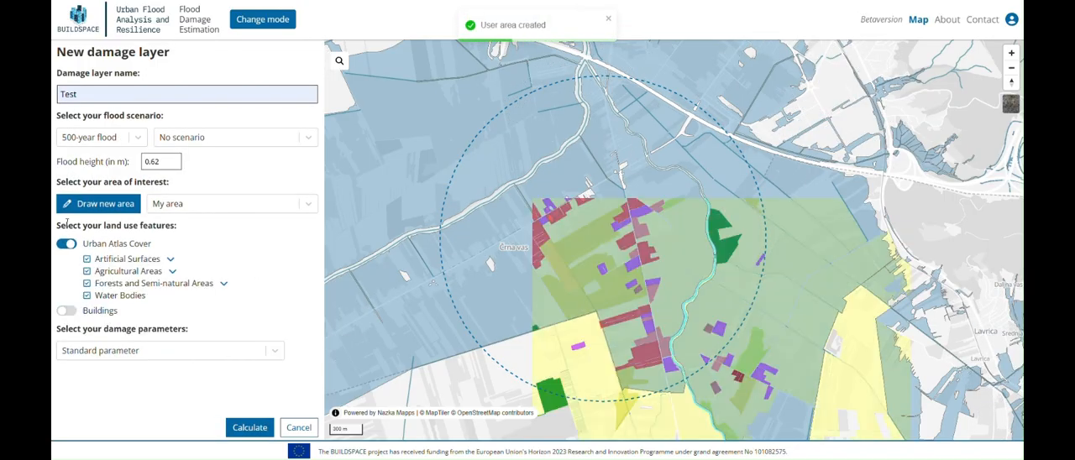
left_click(87, 260)
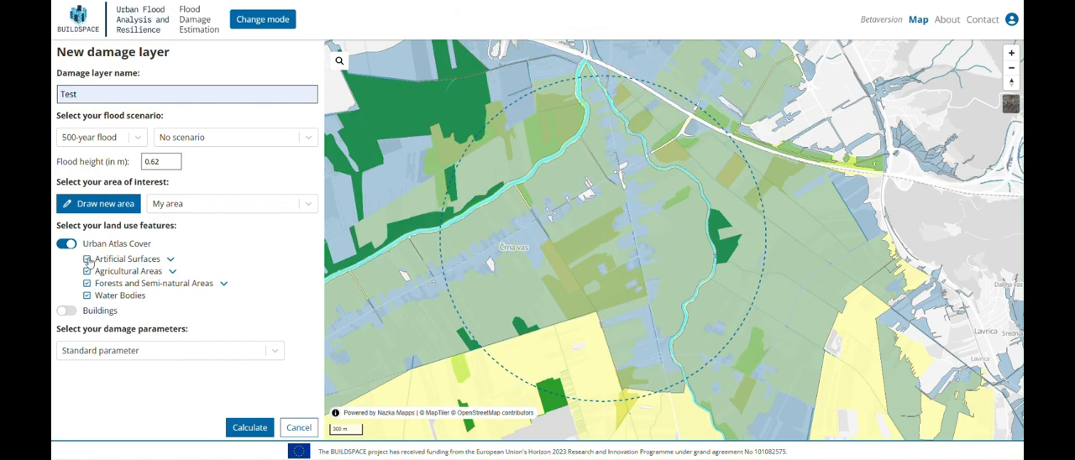
left_click(88, 260)
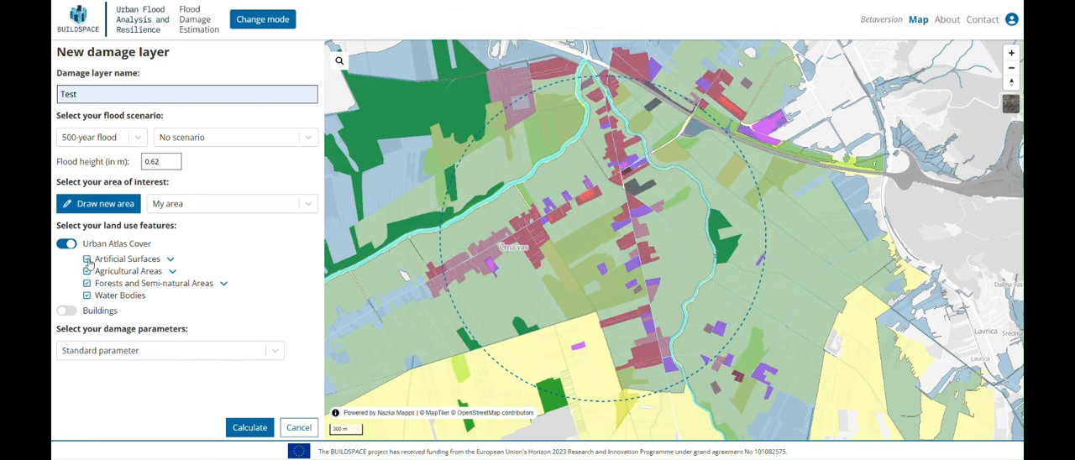
Step: Create and save a damage parameter set named New parameter set, with the K(H) building value for Continuous urban fabric (S.L. > 80%) set to 480
left_click(278, 345)
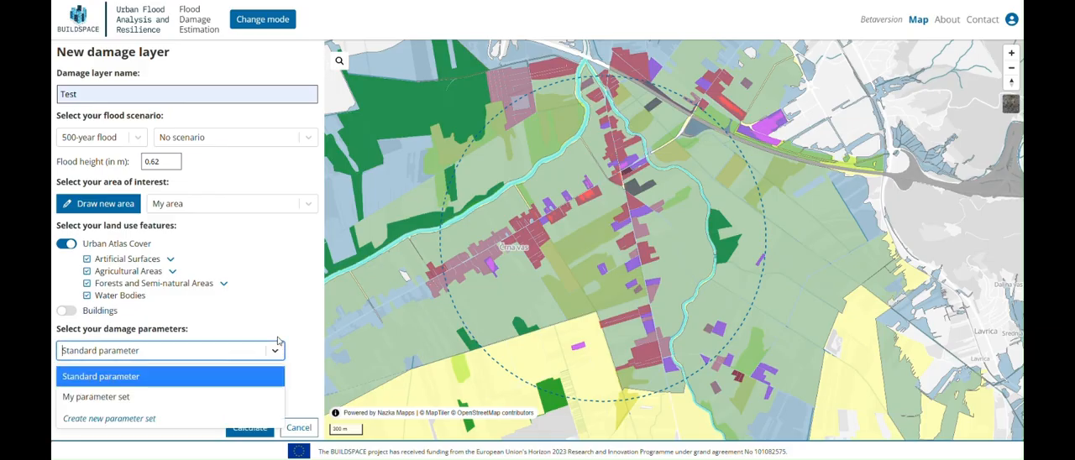
left_click(110, 419)
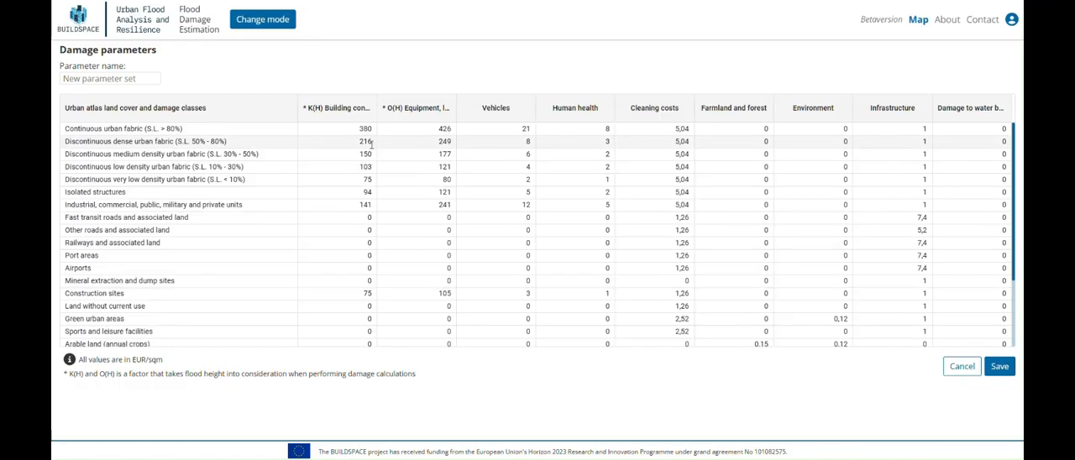
left_click(363, 128)
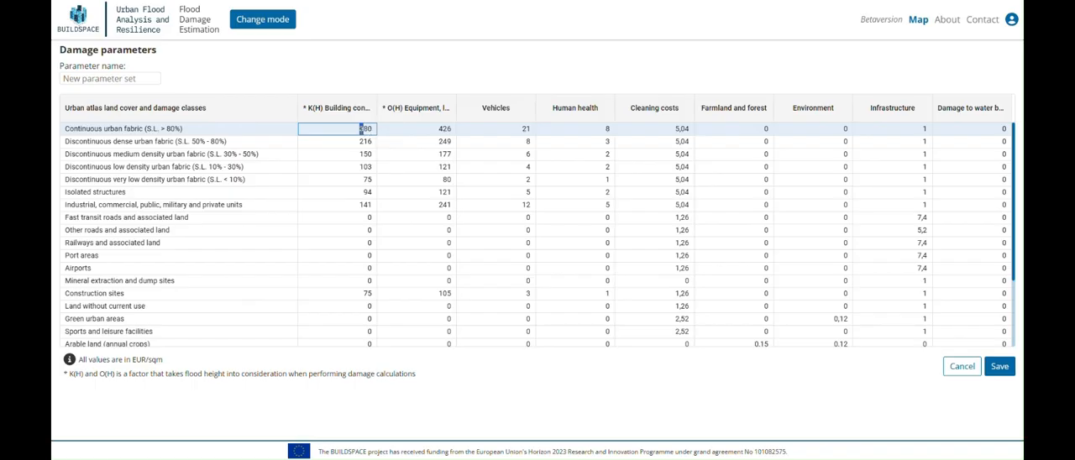
type("4")
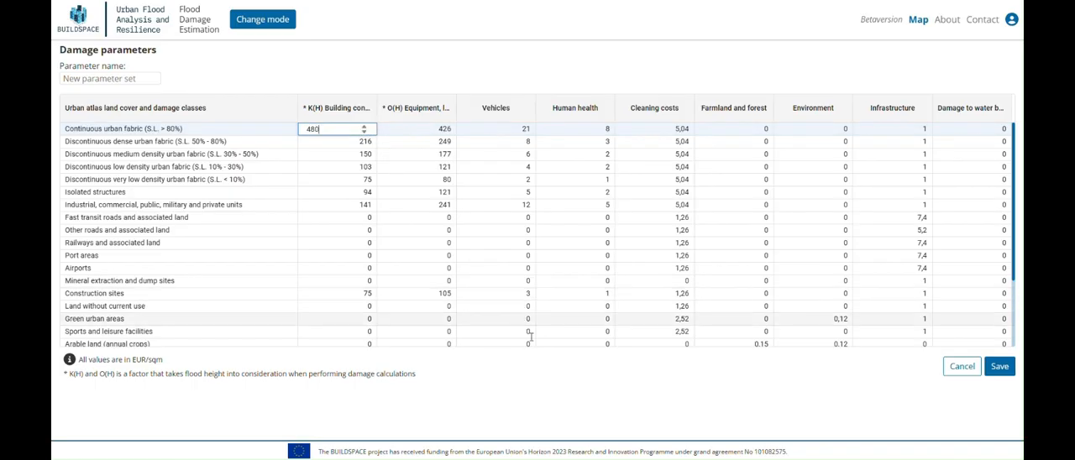
left_click(533, 373)
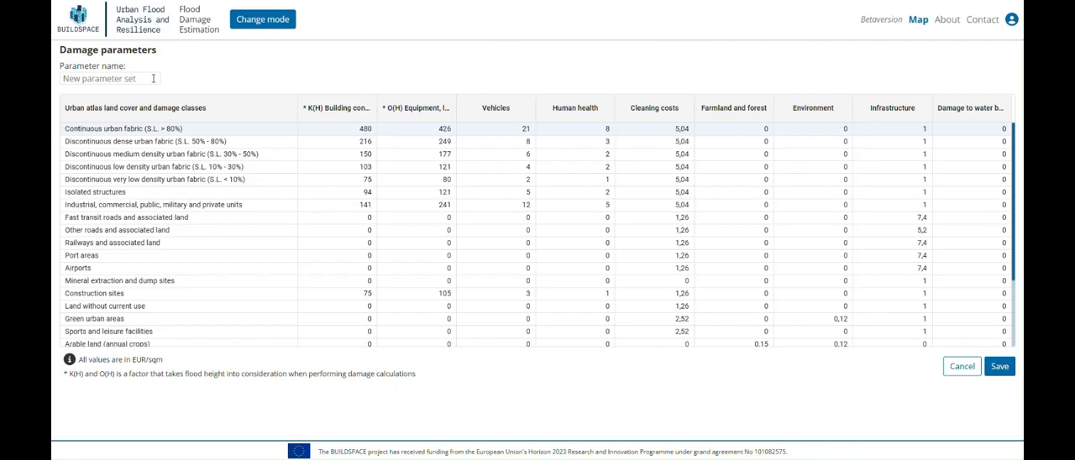
left_click(152, 78)
type("New parameter set")
left_click(1000, 374)
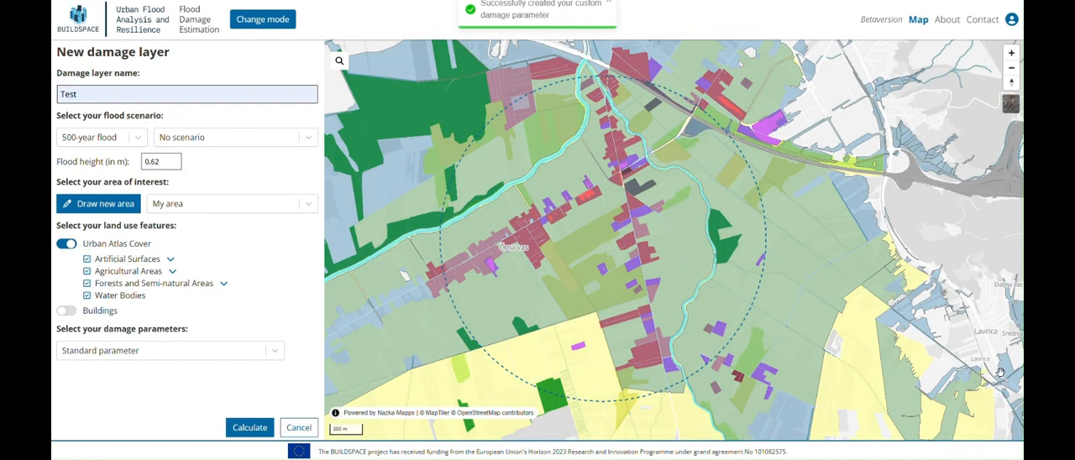
Step: Select New parameter set as the damage parameters and calculate the damage layer
left_click(176, 356)
left_click(131, 417)
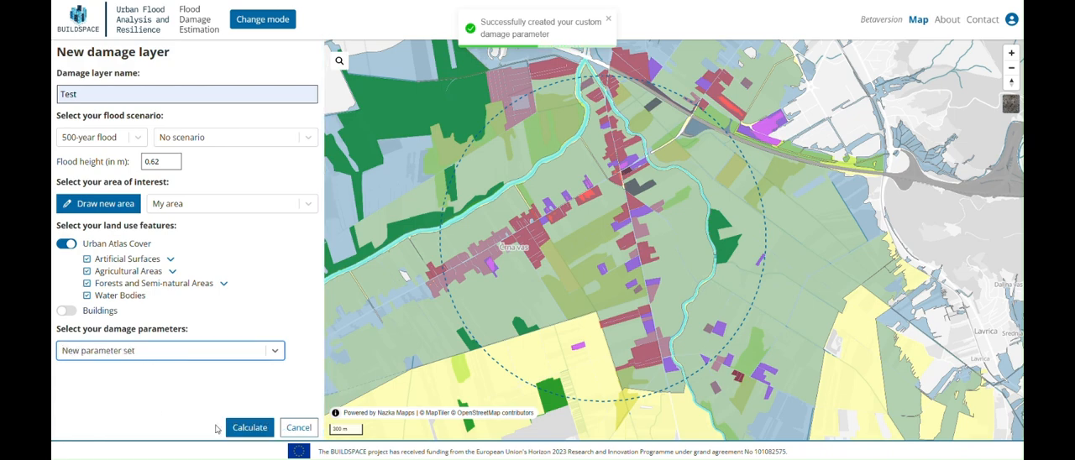
left_click(244, 427)
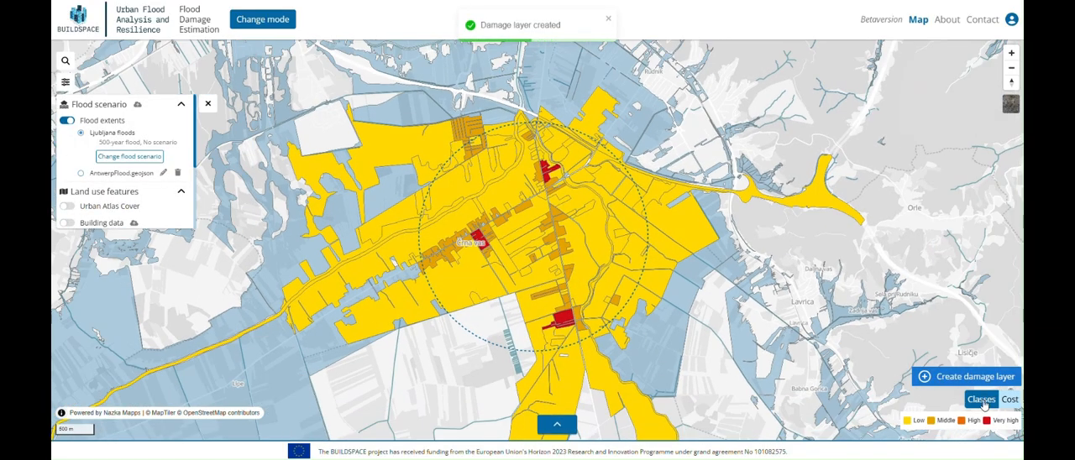
Step: View the damage layer by Cost and by Classes, and examine its estimated costs per damage class
left_click(1009, 400)
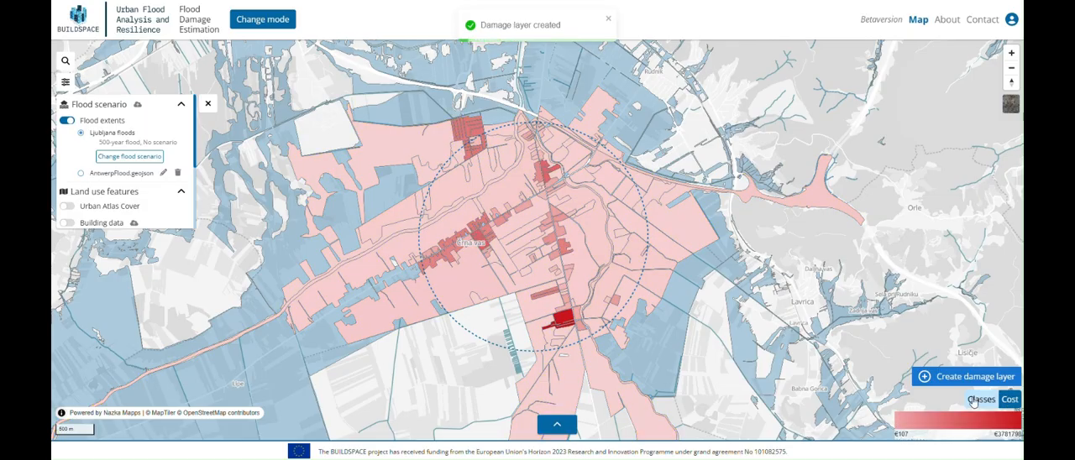
left_click(978, 401)
left_click(556, 424)
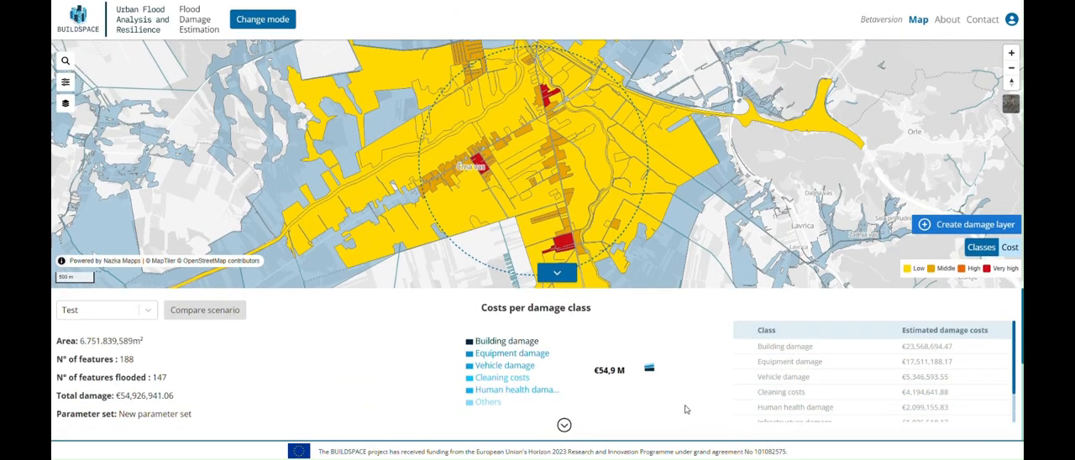
scroll(853, 384, "down", 3)
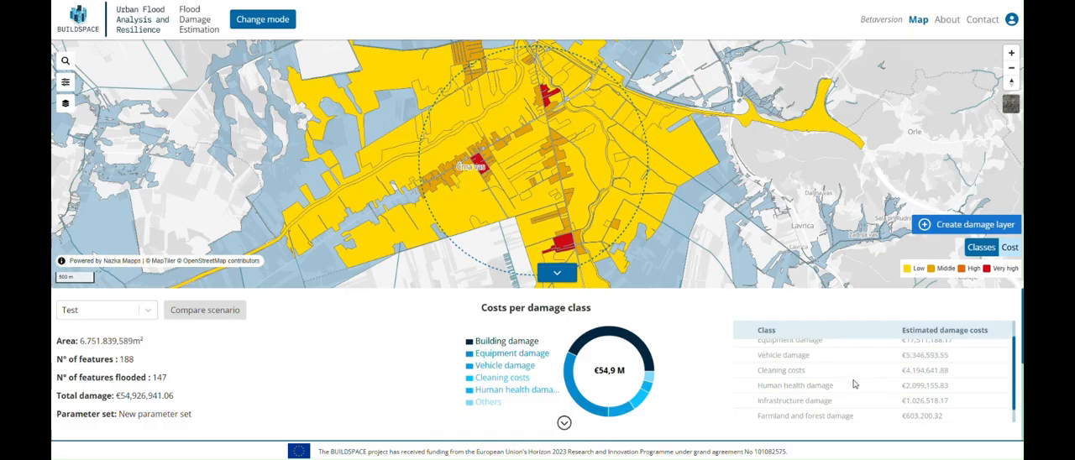
Step: Examine the costs per land use class in both Overview and Detail, and collapse the results
scroll(669, 375, "down", 2)
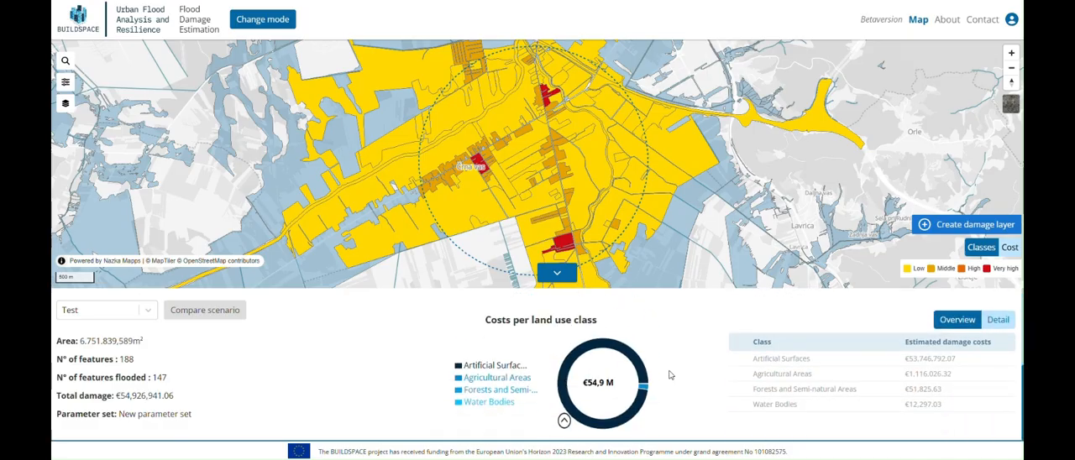
left_click(996, 321)
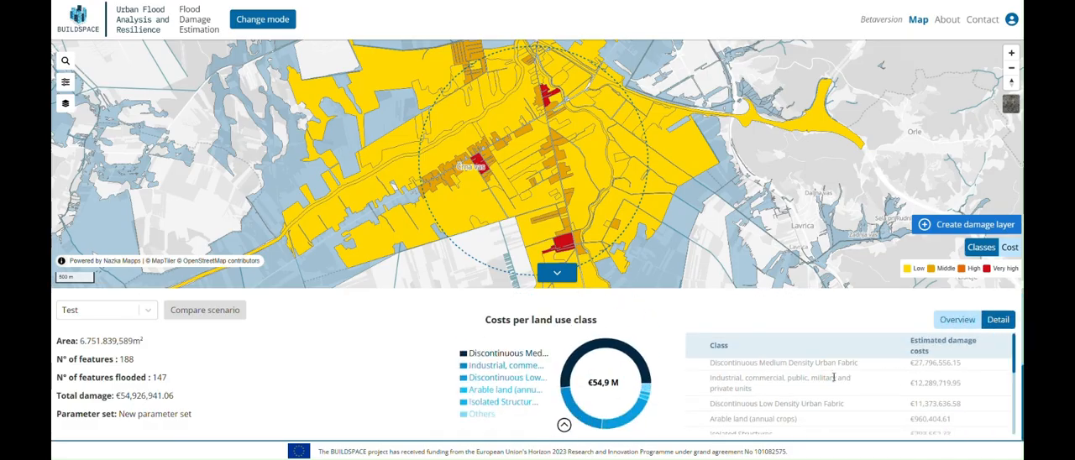
scroll(834, 377, "down", 3)
scroll(834, 381, "up", 3)
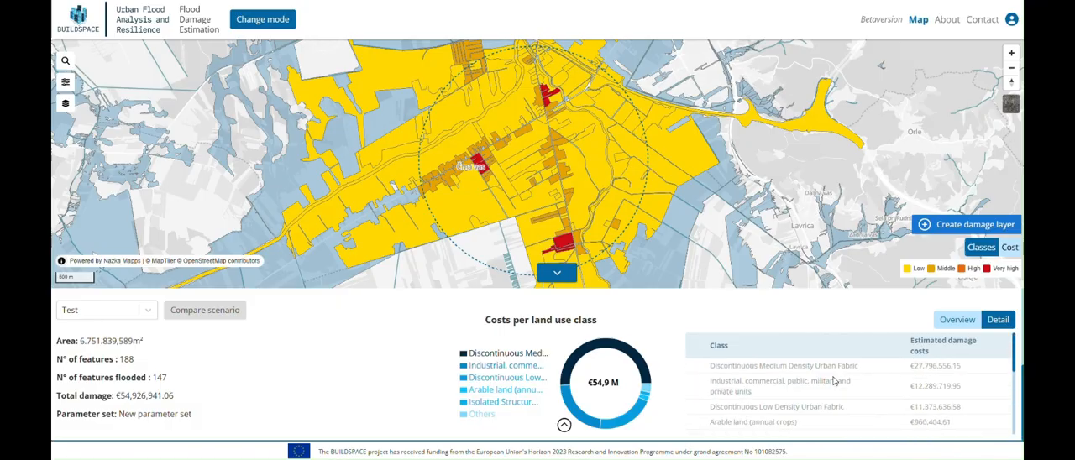
left_click(953, 326)
left_click(557, 272)
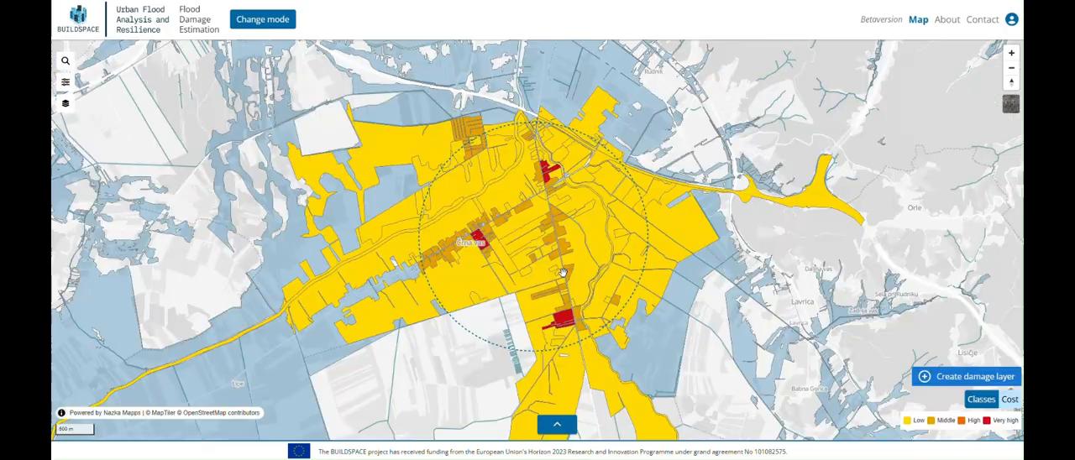
Step: Switch to the Urban runoff simulation mode and show the map layer list for the Ljubljana region
left_click(256, 21)
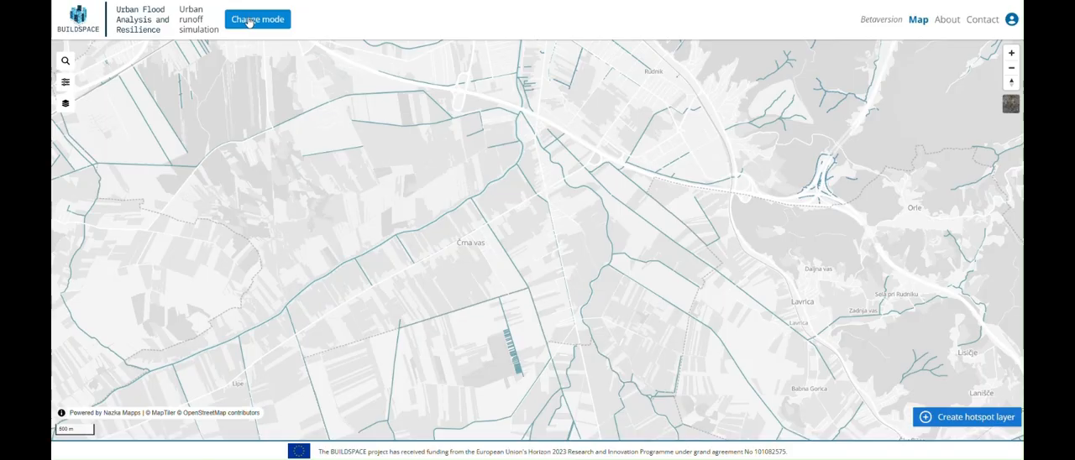
scroll(378, 217, "down", 1)
scroll(379, 218, "down", 3)
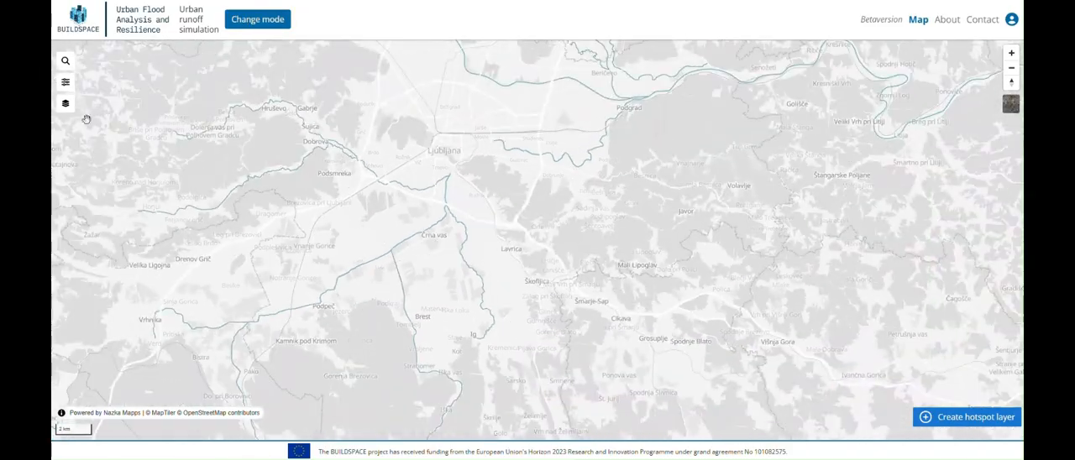
left_click(65, 103)
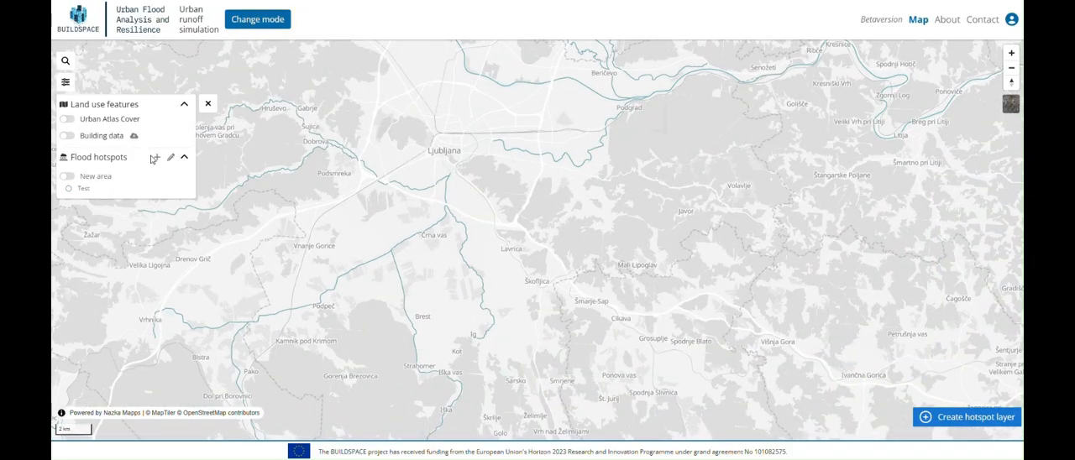
Step: Start a hotspot layer named Test 2 with New area as its area of interest
left_click(975, 416)
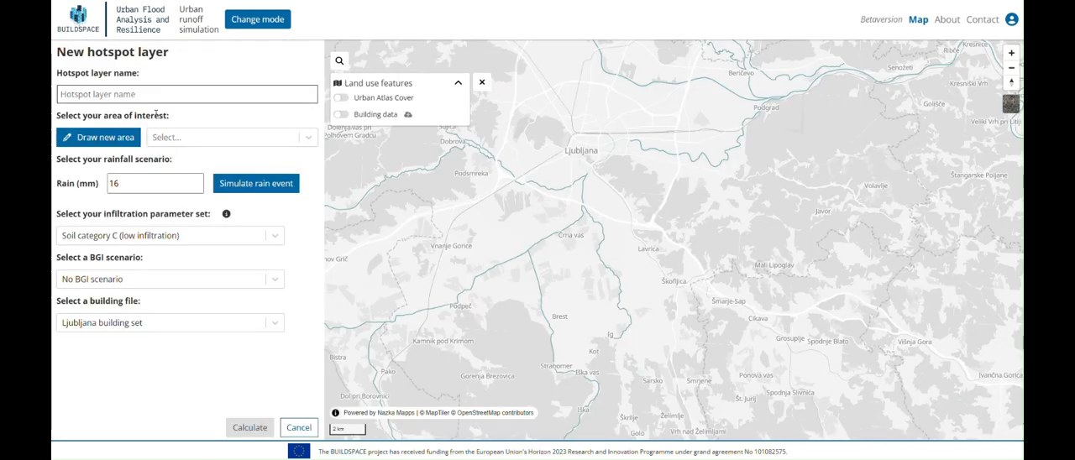
left_click(138, 95)
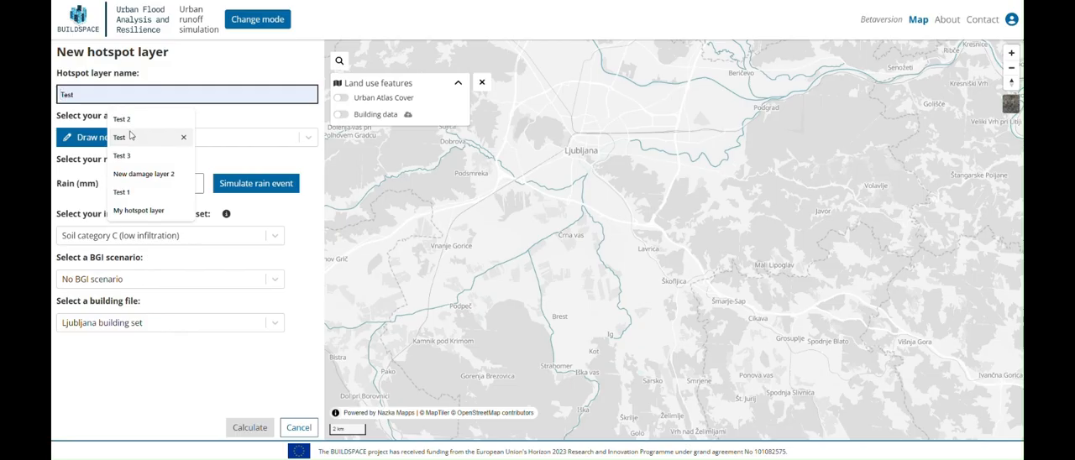
left_click(132, 125)
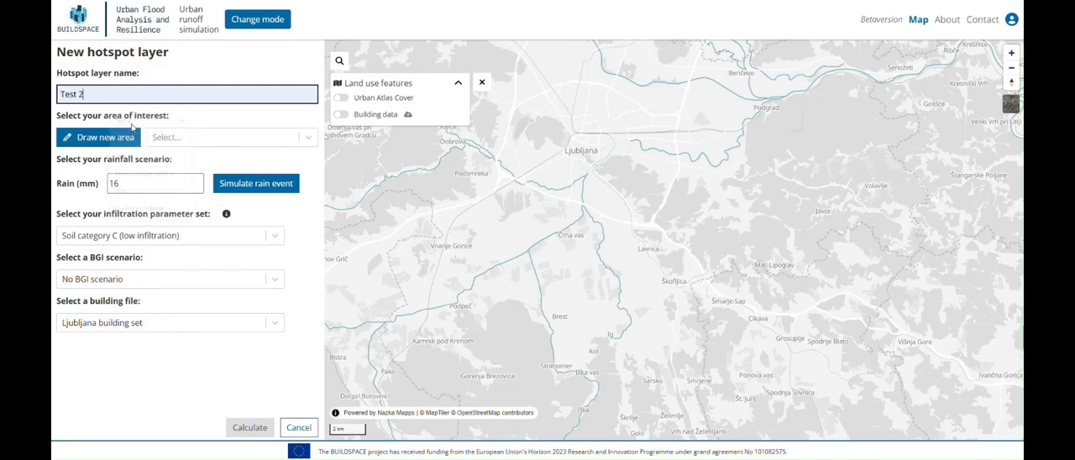
left_click(185, 139)
left_click(184, 168)
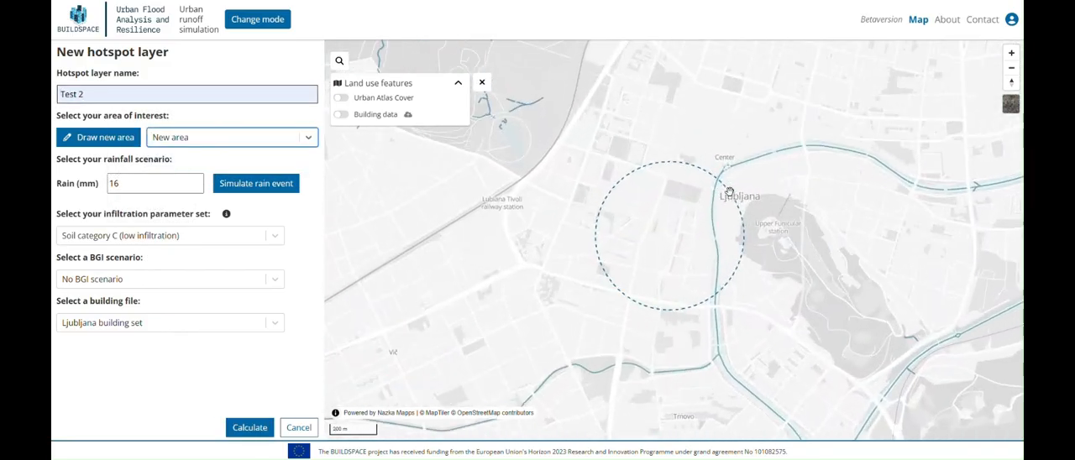
Step: Simulate a rain event for the hotspot layer with scenario RCP4.5, return period 50 and year 2100
left_click(245, 187)
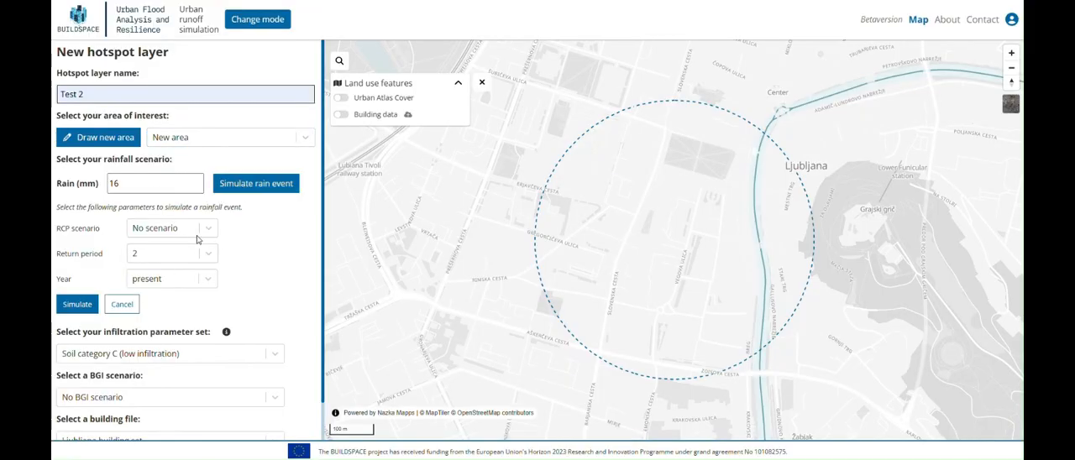
left_click(197, 236)
left_click(155, 289)
left_click(176, 253)
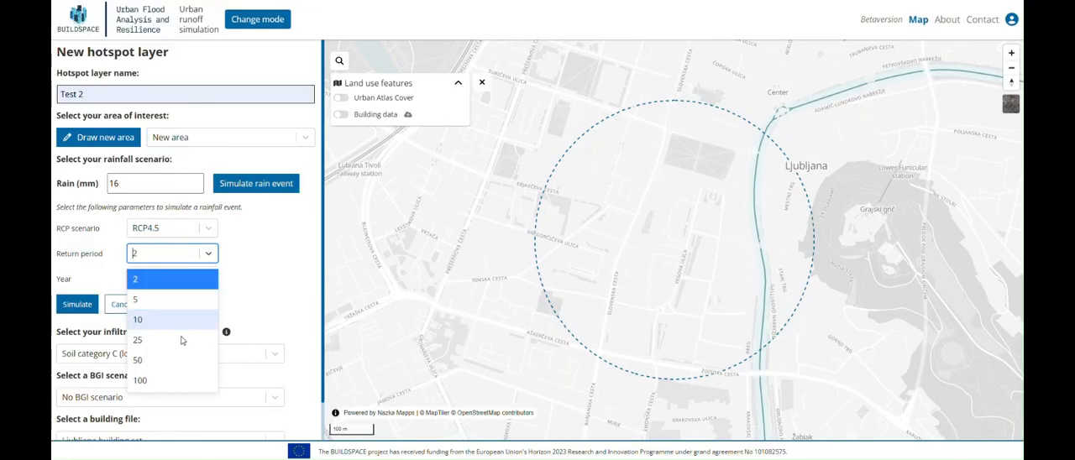
left_click(174, 361)
left_click(170, 281)
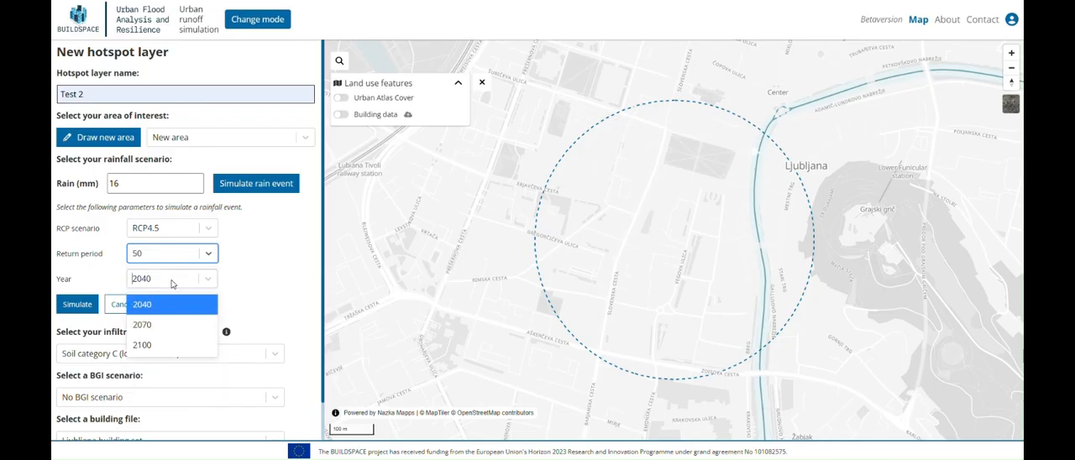
left_click(171, 344)
left_click(76, 303)
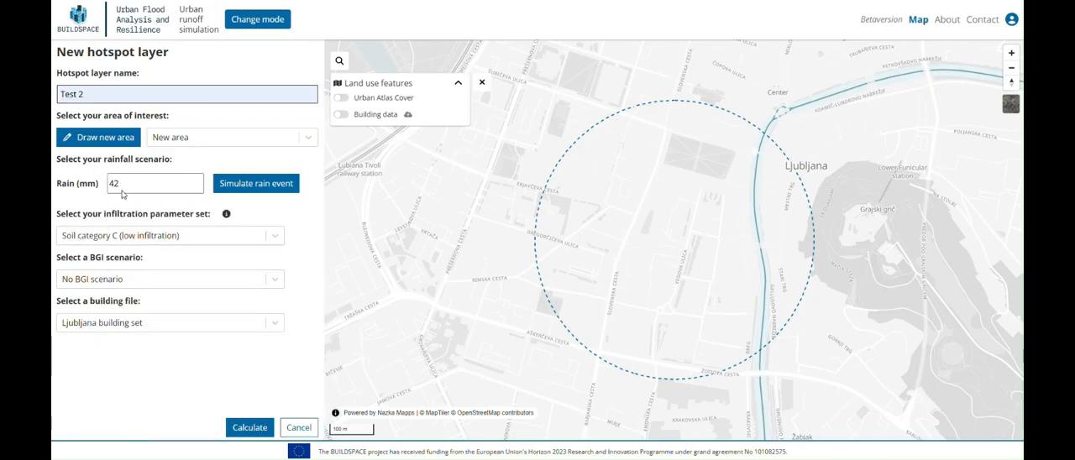
Step: Calculate the hotspot layer with Soil category C (low infiltration), BGI Scenario 2: Grass to BGI and the Ljubljana building set
left_click(280, 237)
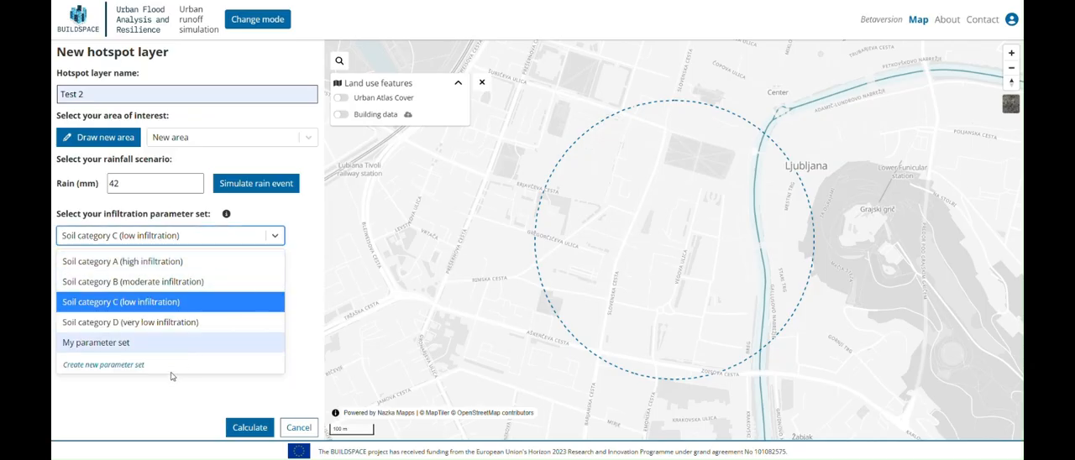
left_click(276, 237)
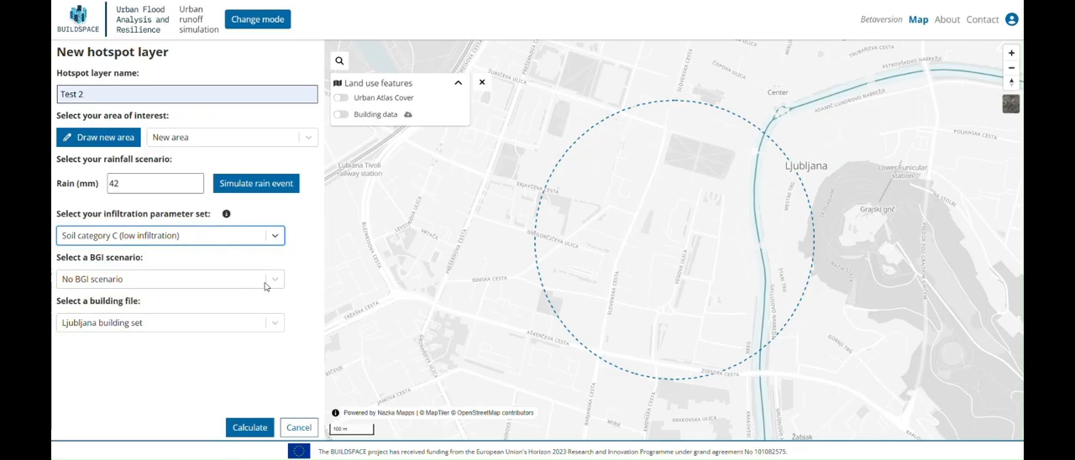
left_click(266, 284)
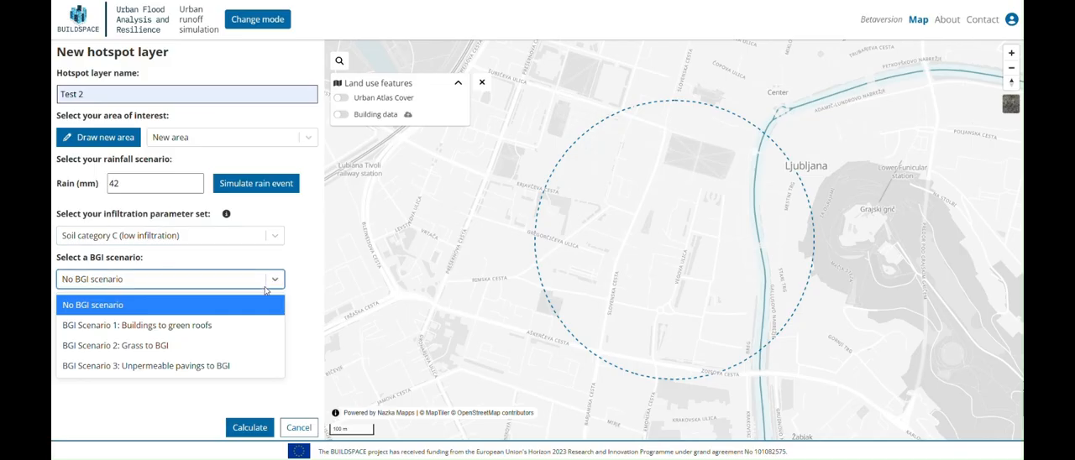
left_click(219, 345)
left_click(253, 326)
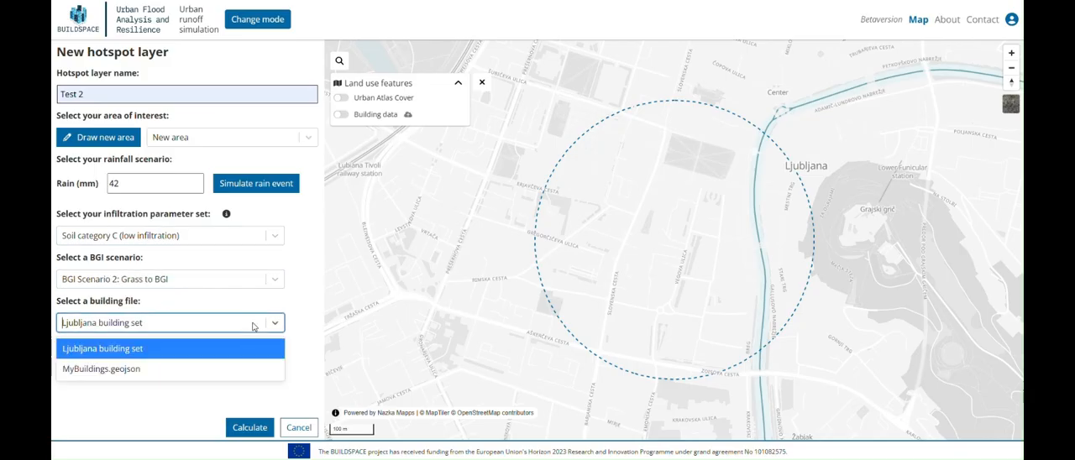
left_click(252, 327)
left_click(240, 425)
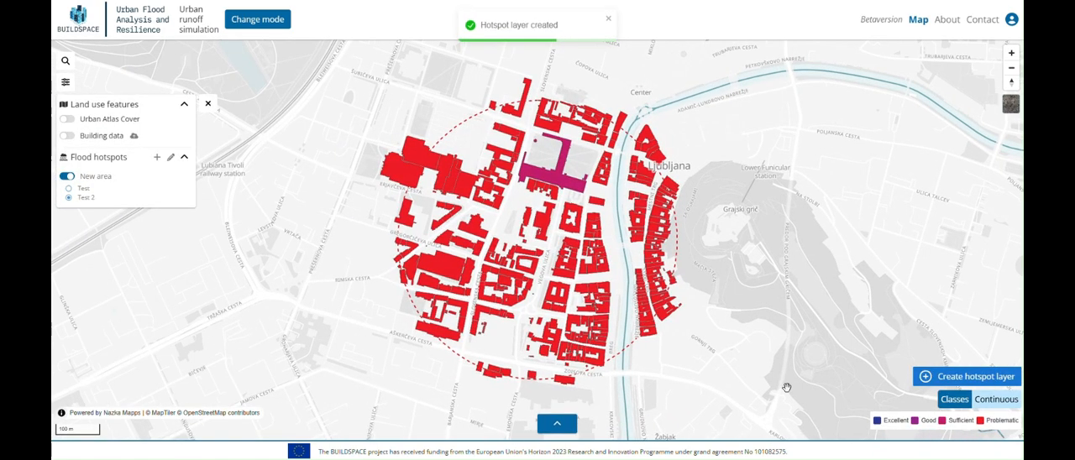
Step: View the Test 2 hotspots as Continuous and as Classes, and alternate between the Test and Test 2 layers, ending on Test
left_click(1007, 406)
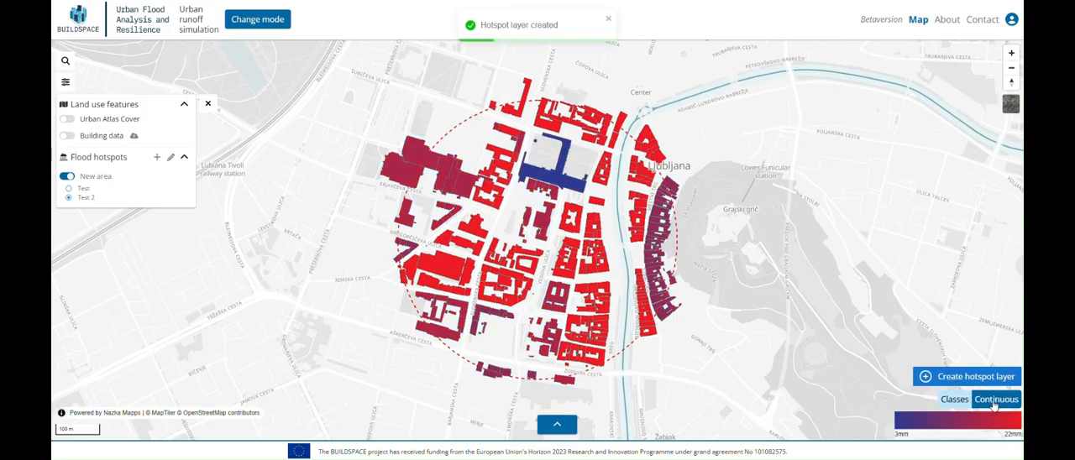
left_click(942, 403)
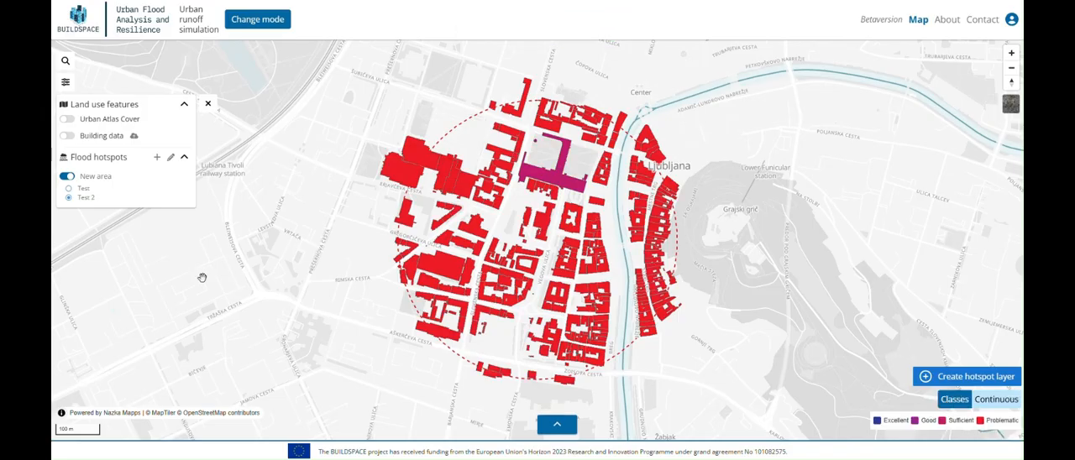
left_click(69, 188)
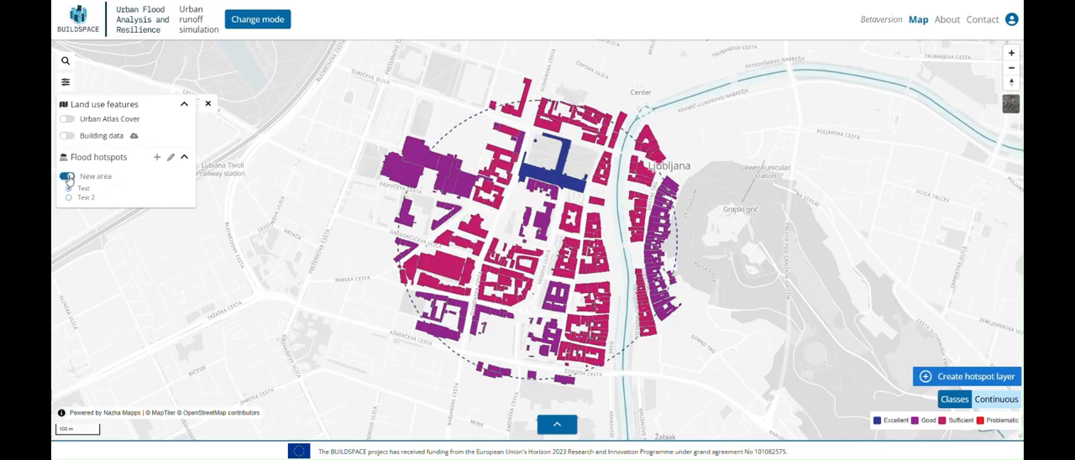
left_click(69, 197)
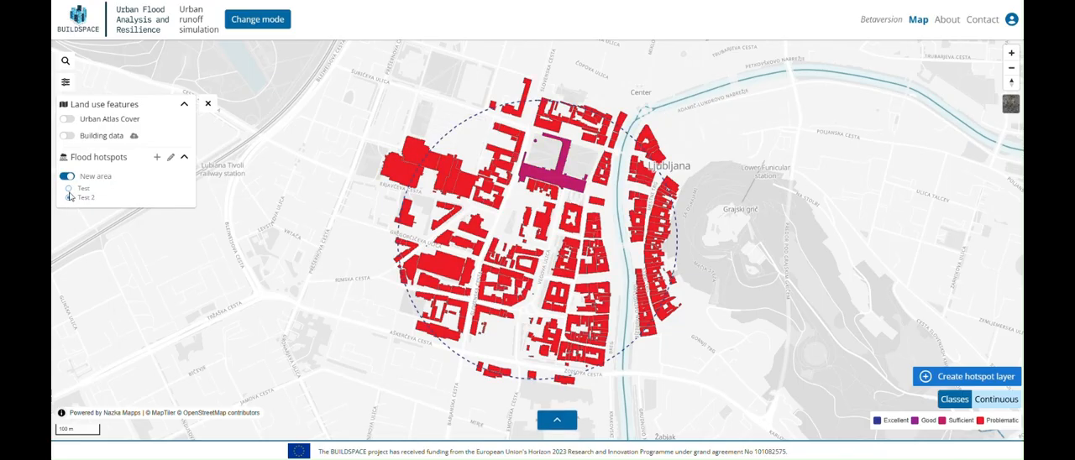
left_click(69, 188)
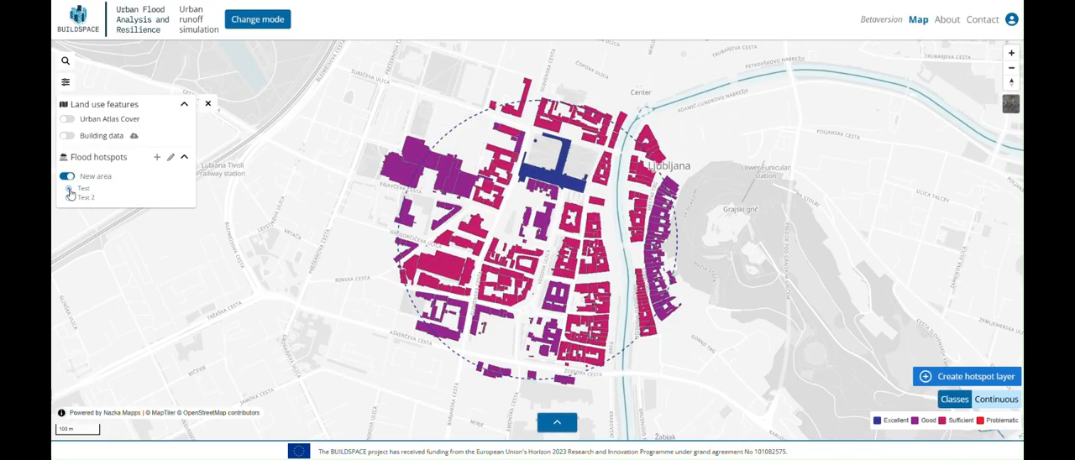
Step: Open the results for Test and examine its area flash flood risk and building risk distribution
left_click(556, 423)
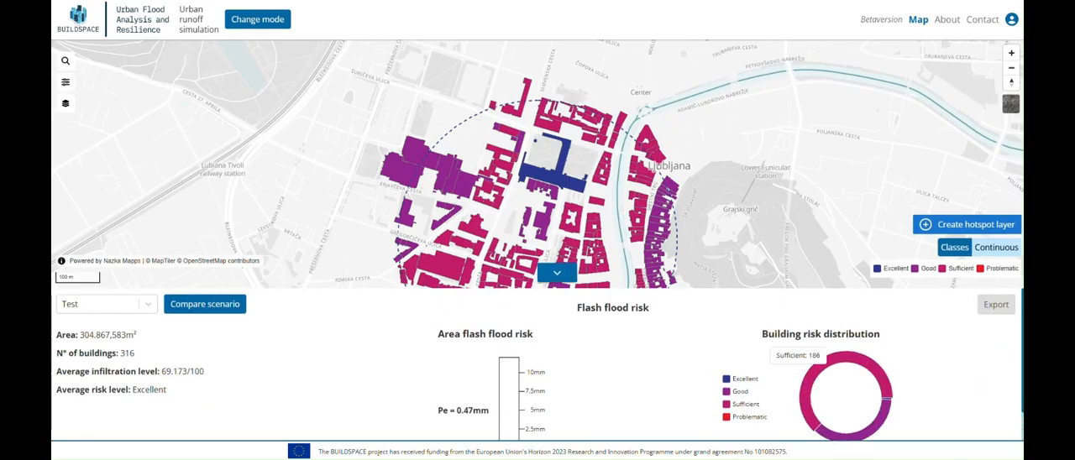
scroll(962, 366, "down", 1)
mouse_move(849, 427)
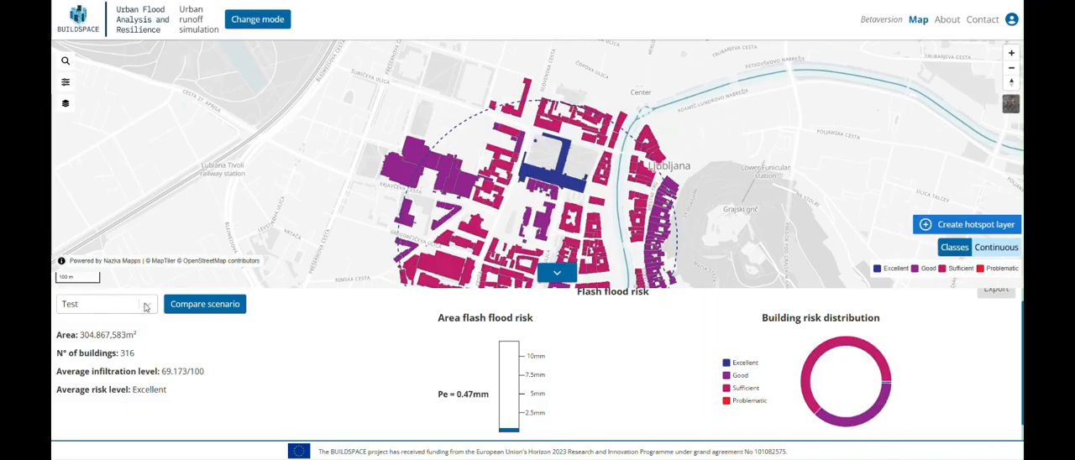
Step: Compare scenario Test with Test 2, examining their flood risk and building risk charts and the split map
left_click(179, 306)
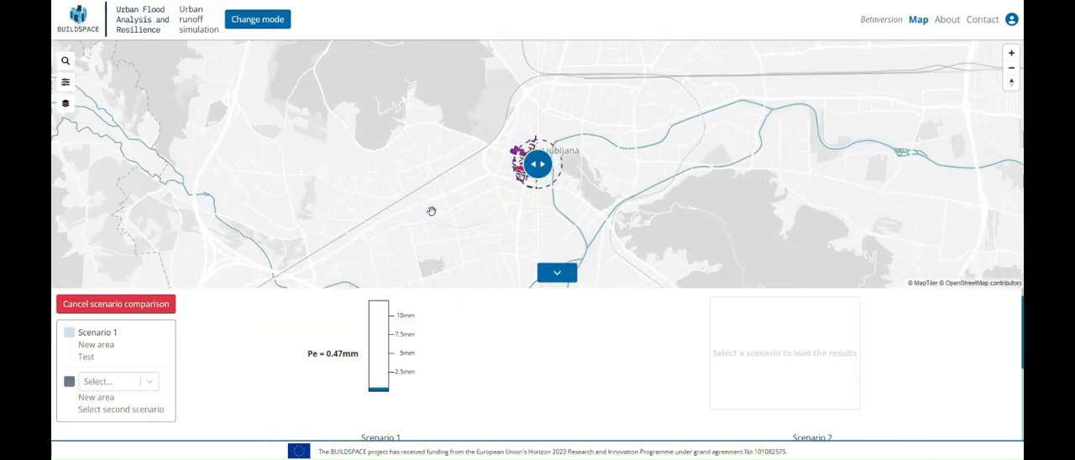
left_click(122, 382)
left_click(111, 409)
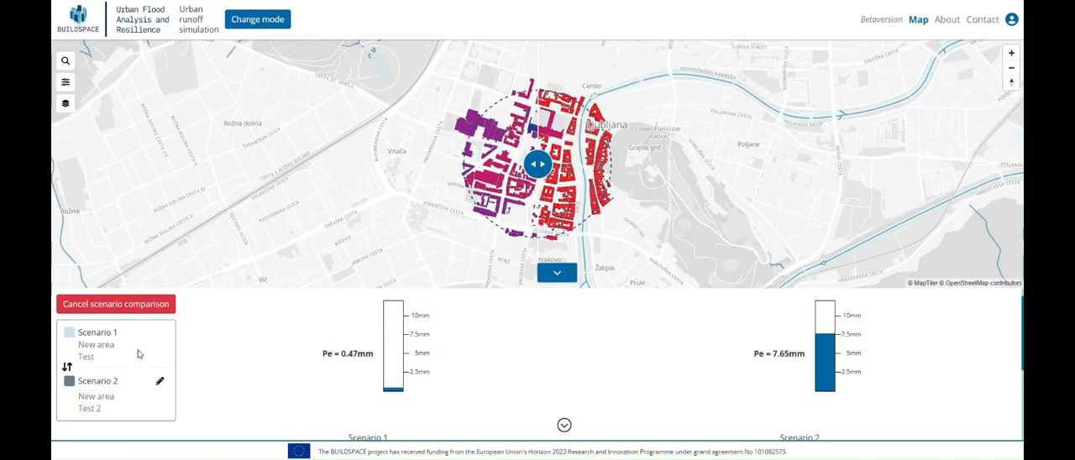
scroll(619, 355, "down", 2)
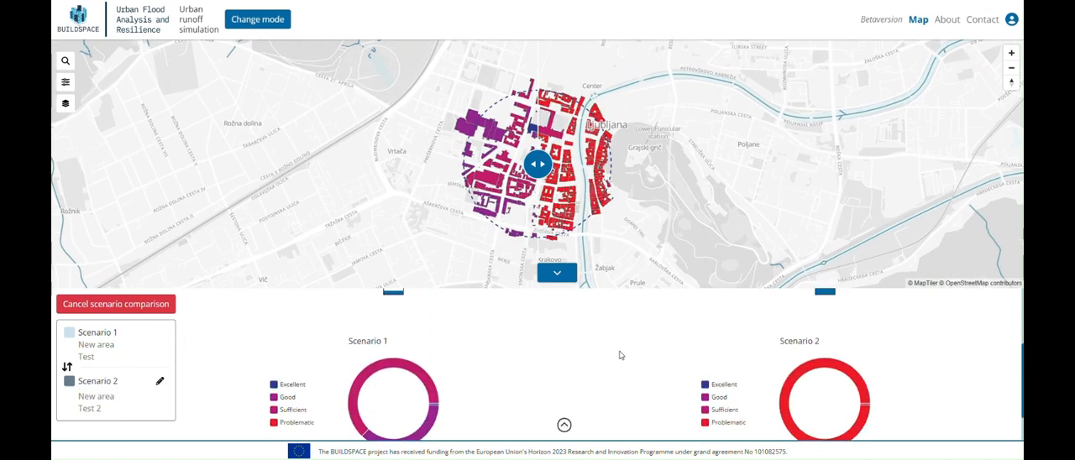
scroll(619, 355, "up", 2)
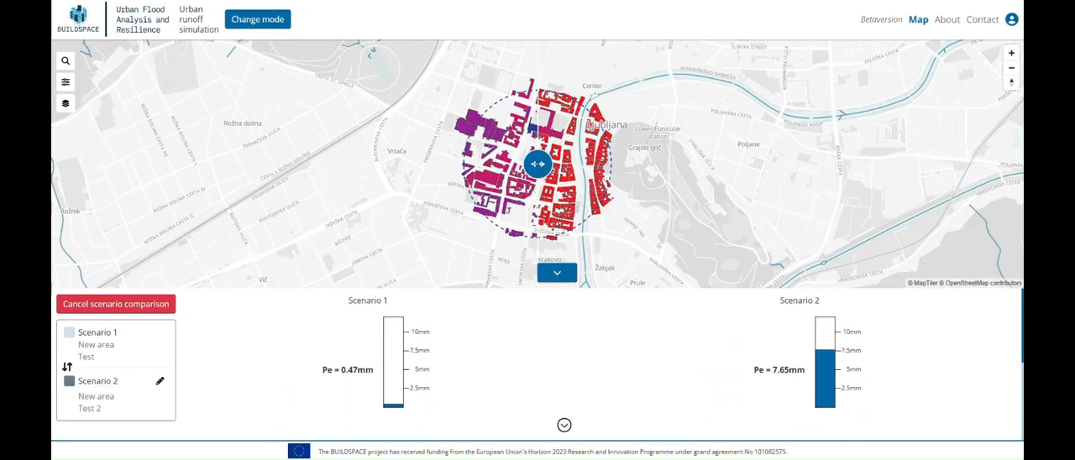
mouse_move(538, 164)
left_mouse_down()
mouse_move(391, 163)
mouse_move(725, 164)
mouse_move(417, 163)
mouse_move(556, 164)
mouse_move(541, 165)
left_mouse_up()
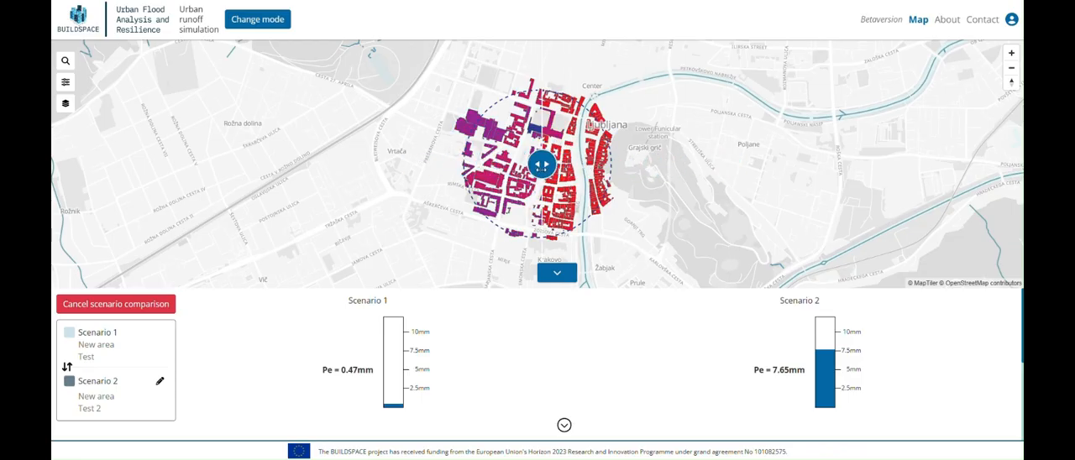
Step: Swap the two compared scenarios, restore their original order, and cancel the scenario comparison
left_click(68, 367)
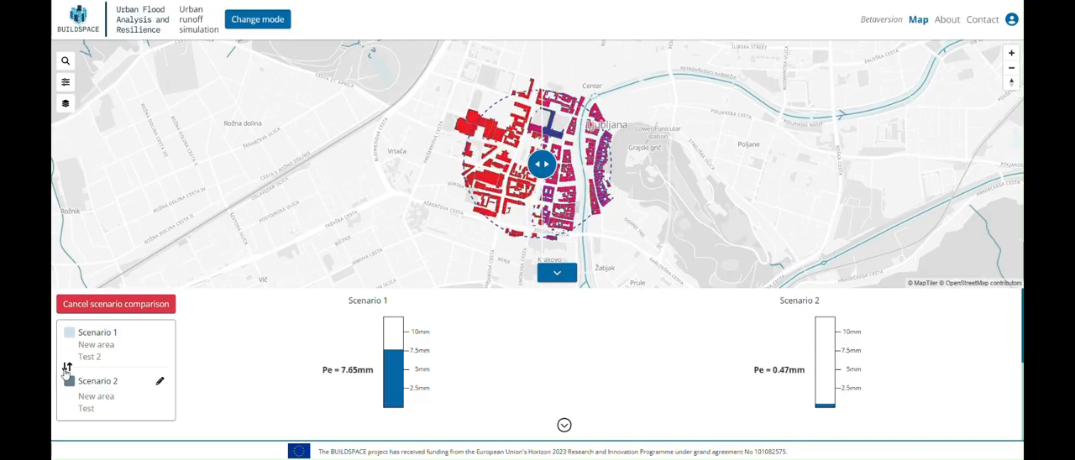
left_click(67, 368)
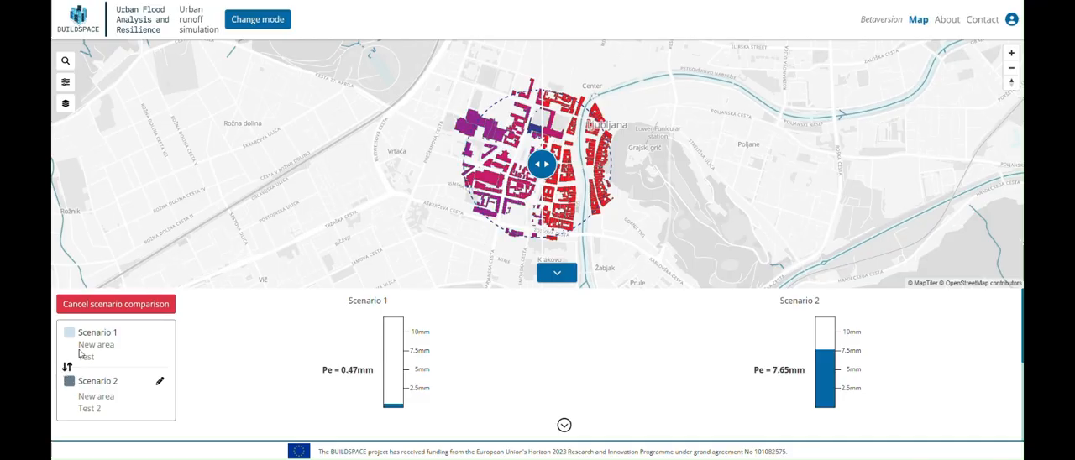
left_click(107, 304)
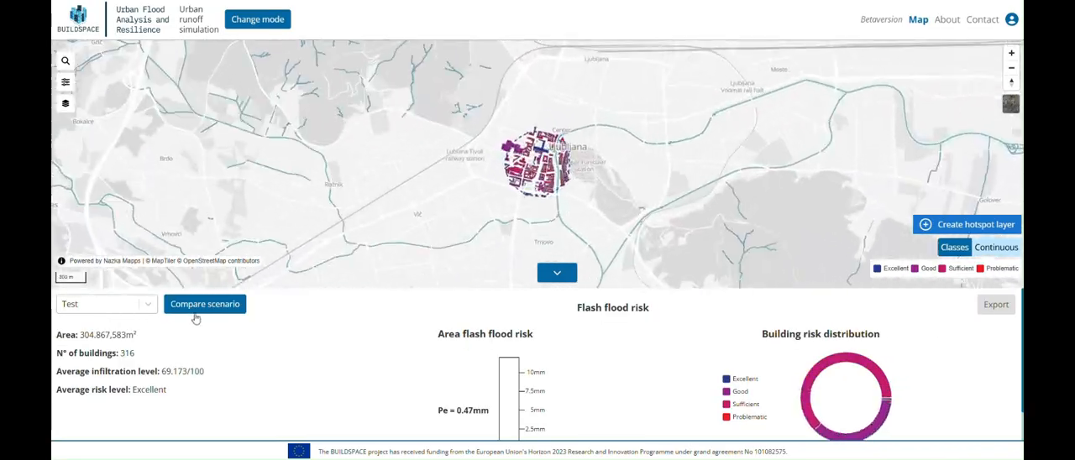
Step: Collapse the scenario results, view the map with satellite imagery, turn on local boundaries for Slovenia, and turn the imagery off again
left_click(557, 273)
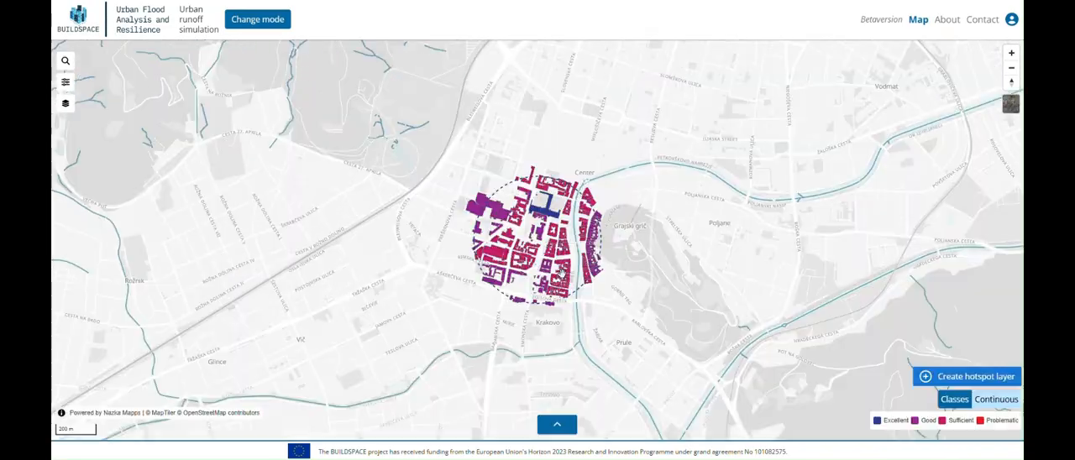
mouse_move(1010, 108)
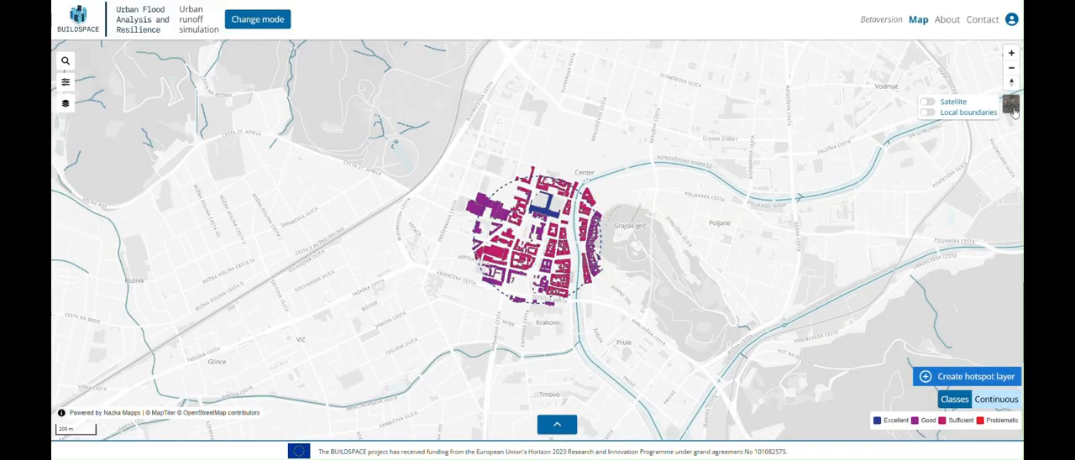
left_click(930, 103)
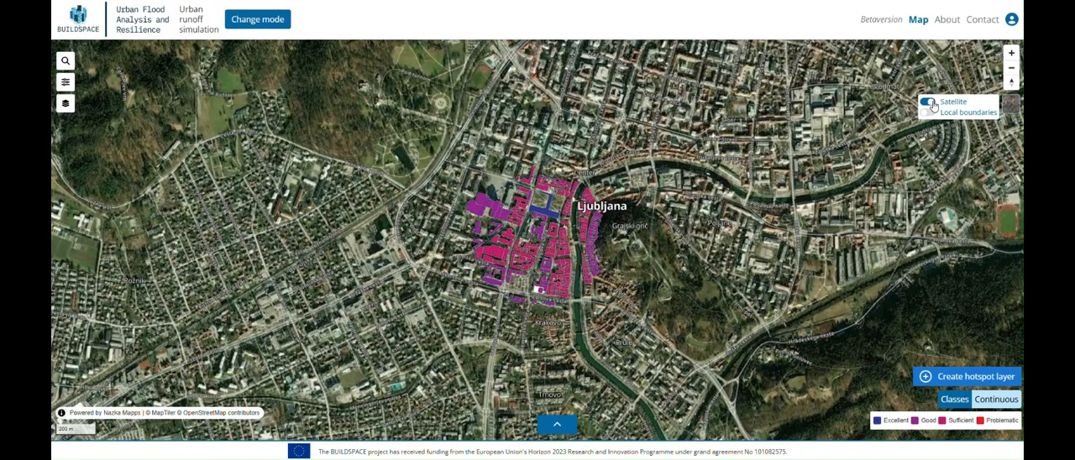
left_click(928, 114)
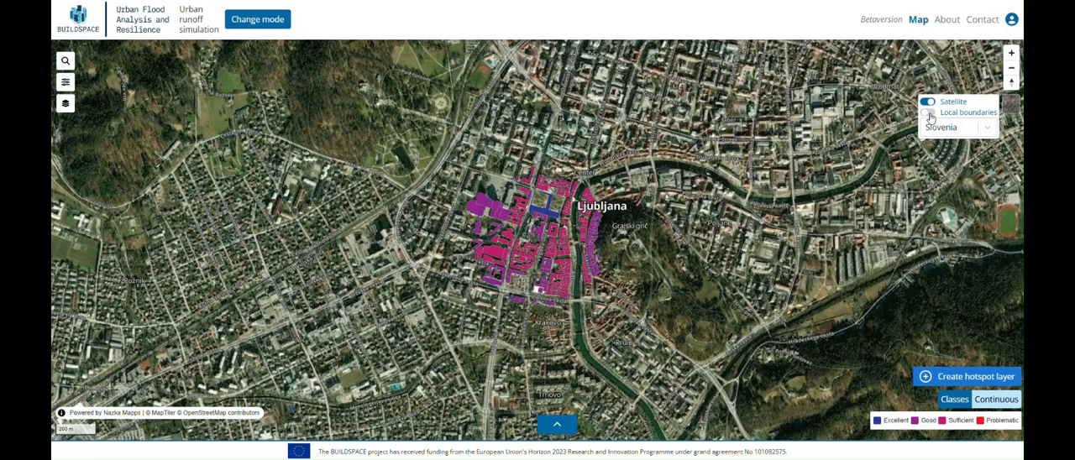
left_click(927, 101)
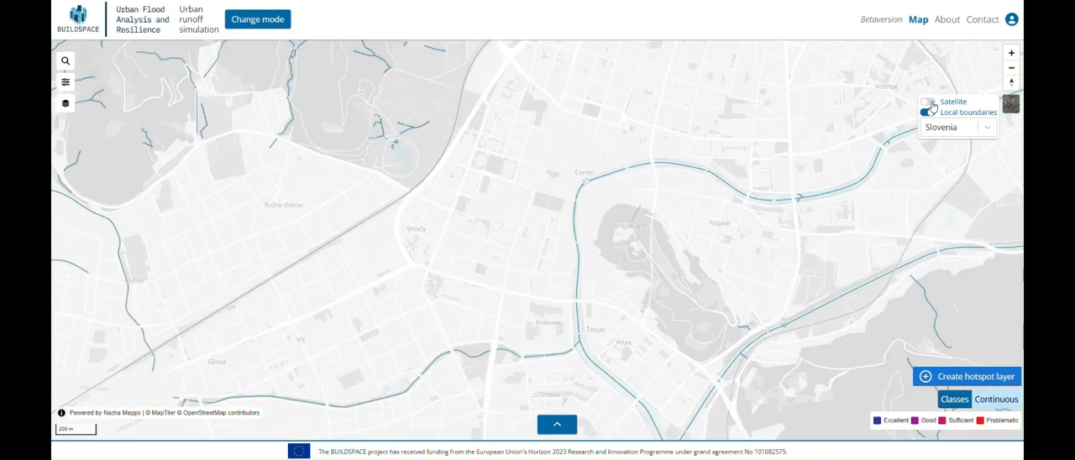
Step: Examine the local boundaries around Ljubljana and the list of available boundary countries, keeping Slovenia selected
scroll(580, 212, "down", 3)
scroll(580, 211, "down", 5)
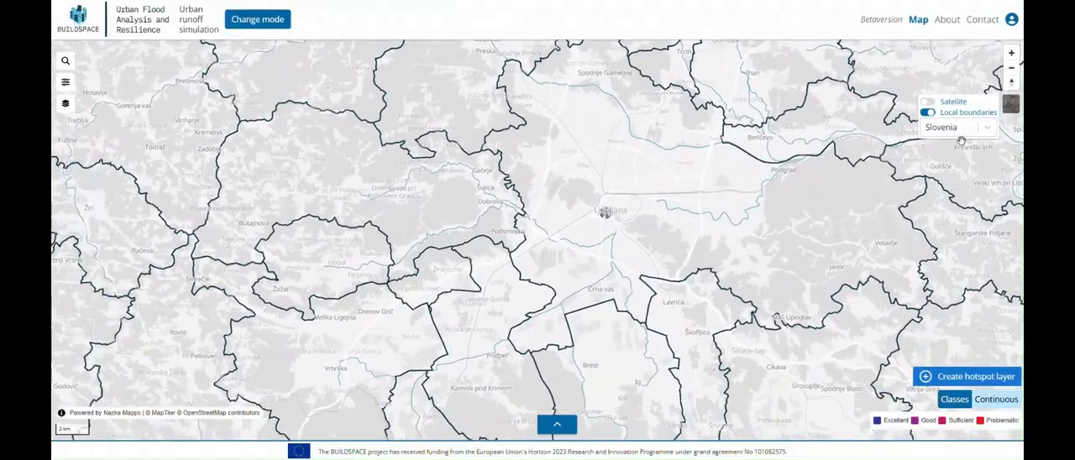
left_click(961, 135)
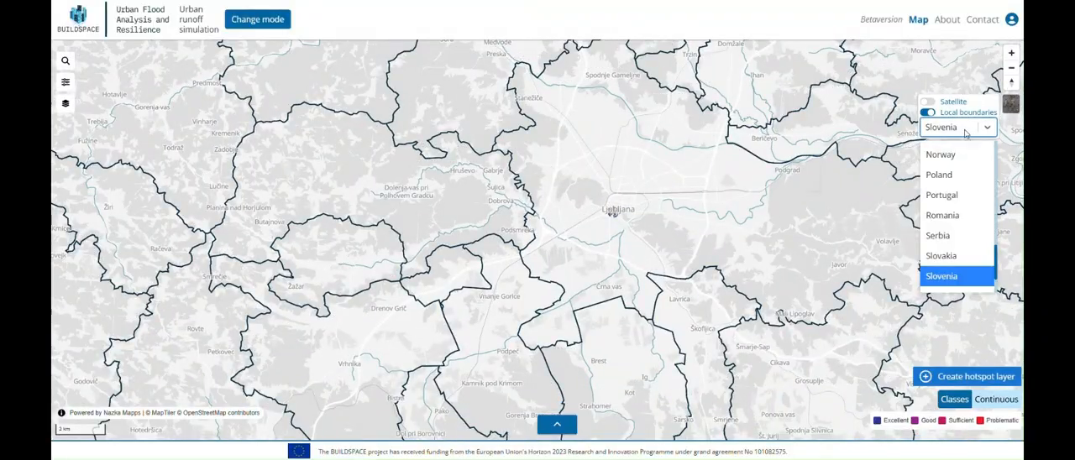
left_click(970, 136)
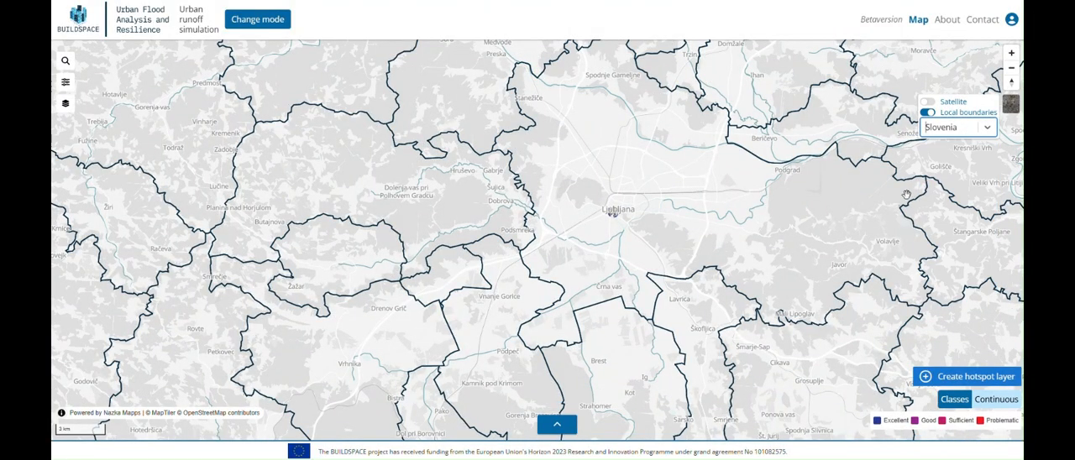
Step: Show the saved infiltration parameter sets and open the map's location search
left_click(66, 82)
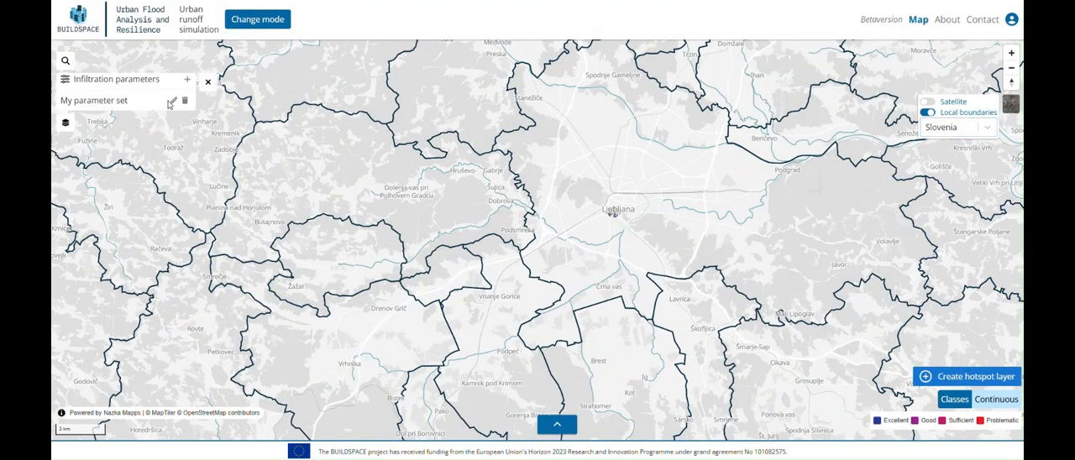
left_click(66, 61)
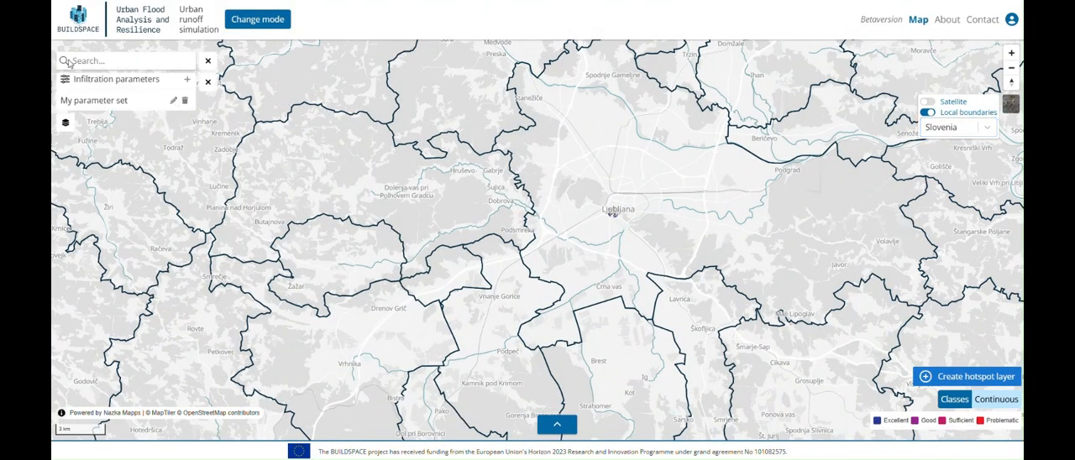